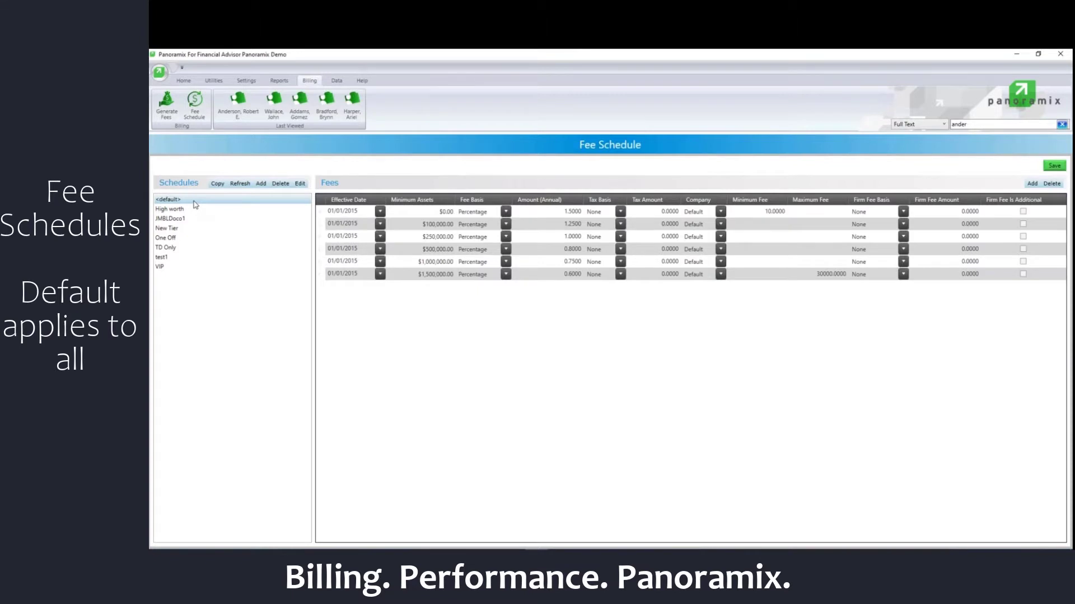
- Examine the asset tiers and their annual fee amounts in the <default> fee schedule, row by row
{"action": "left_click", "coordinate": [649, 238]}
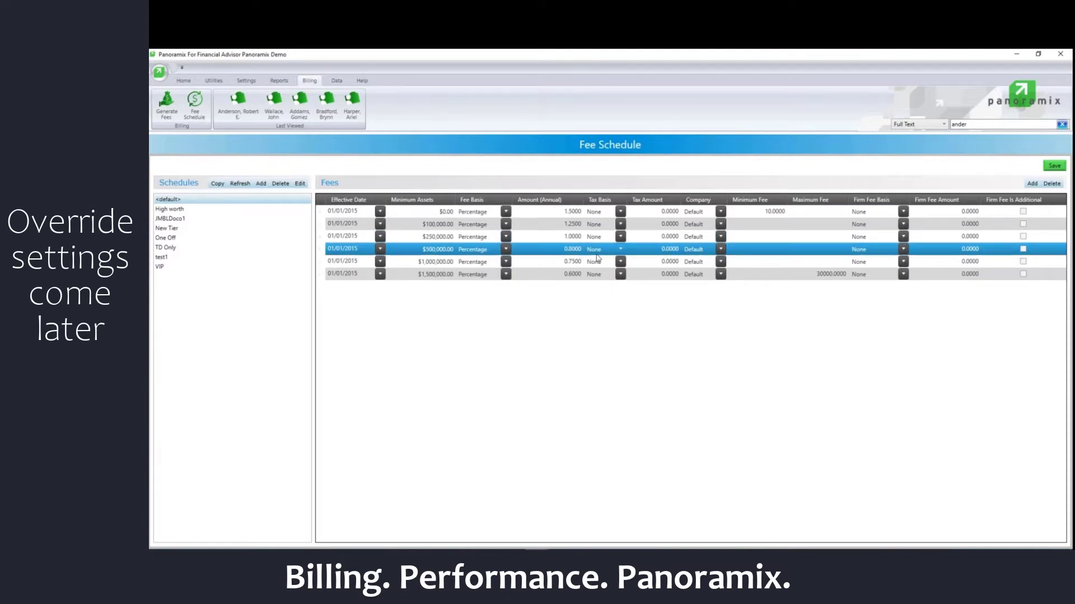
{"action": "key", "text": "Up"}
{"action": "key", "text": "Up"}
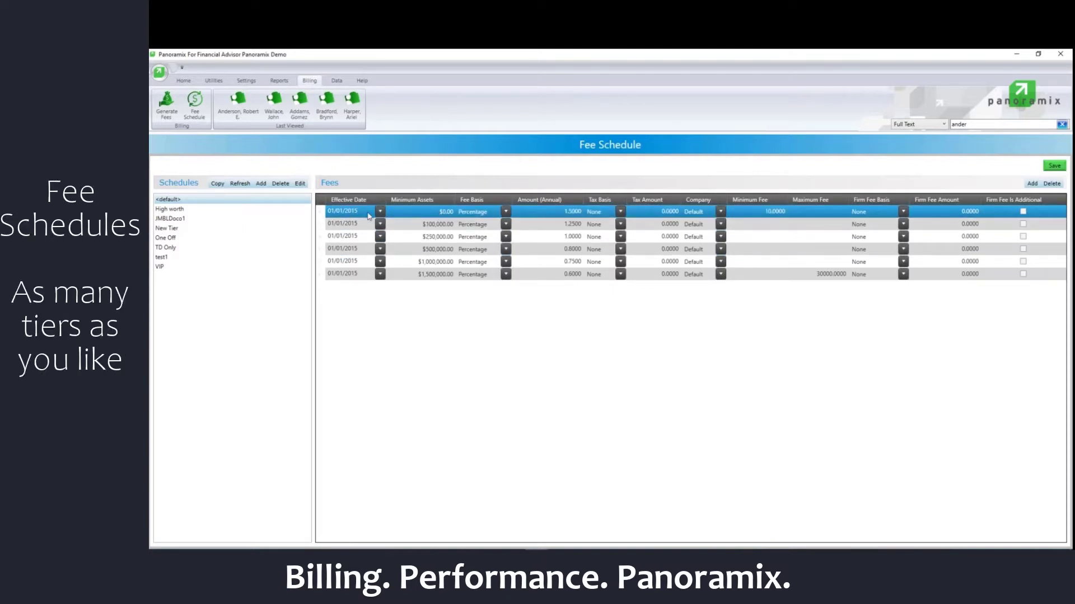
{"action": "key", "text": "Down"}
{"action": "key", "text": "Up"}
{"action": "key", "text": "Down"}
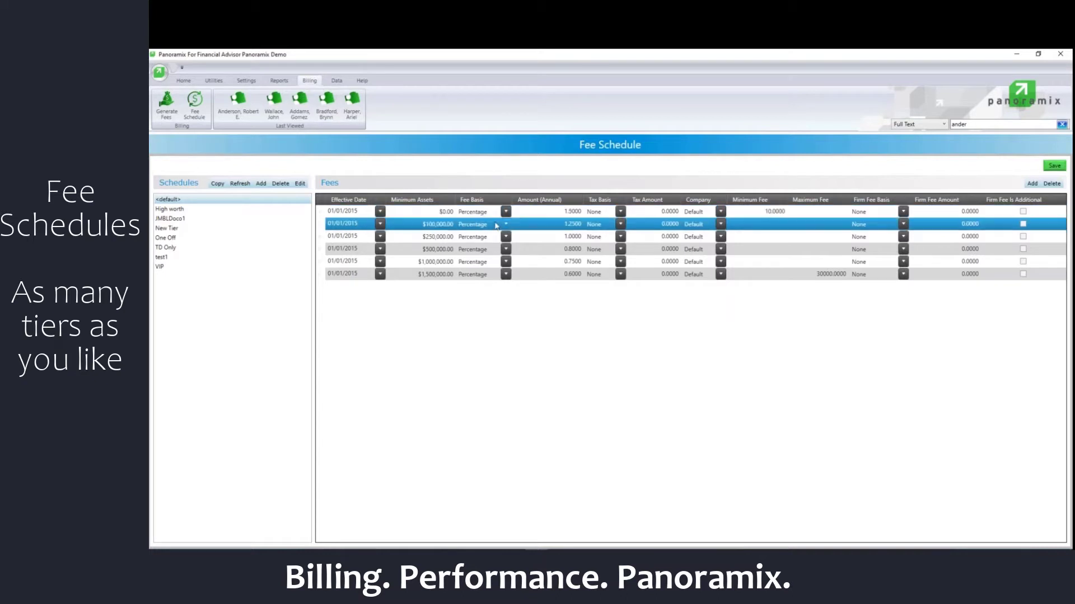
{"action": "key", "text": "Down"}
{"action": "key", "text": "Up"}
{"action": "key", "text": "Down"}
{"action": "key", "text": "Down"}
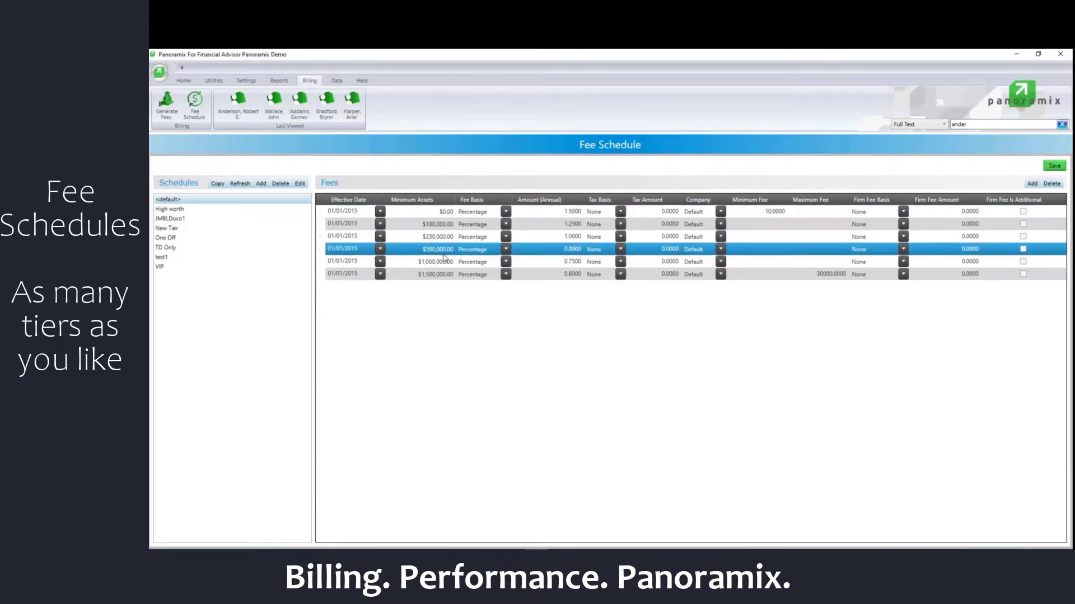
{"action": "left_click", "coordinate": [590, 273]}
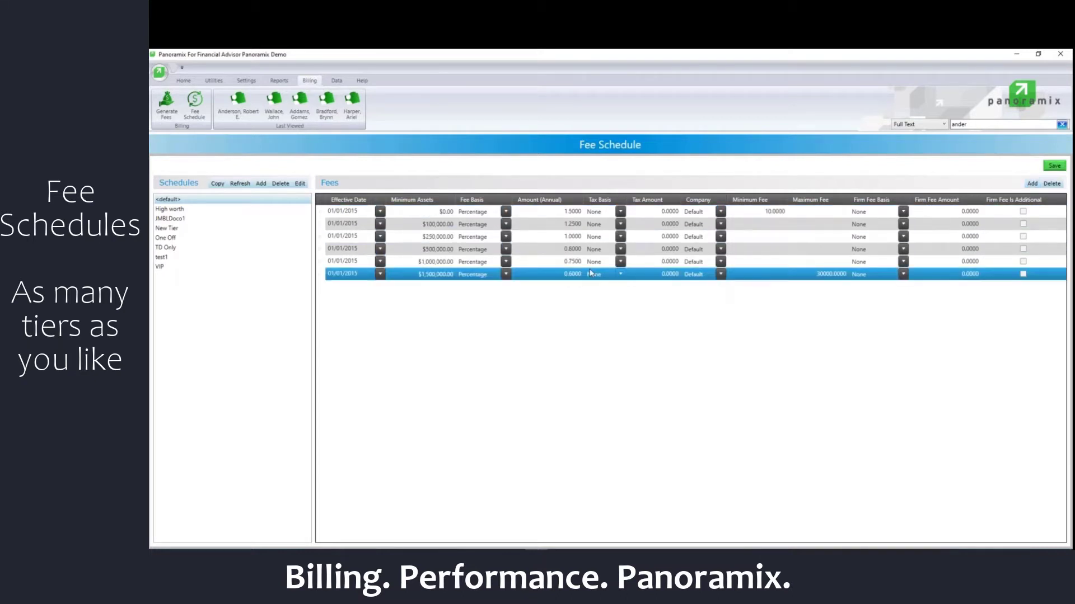
{"action": "left_click", "coordinate": [518, 316]}
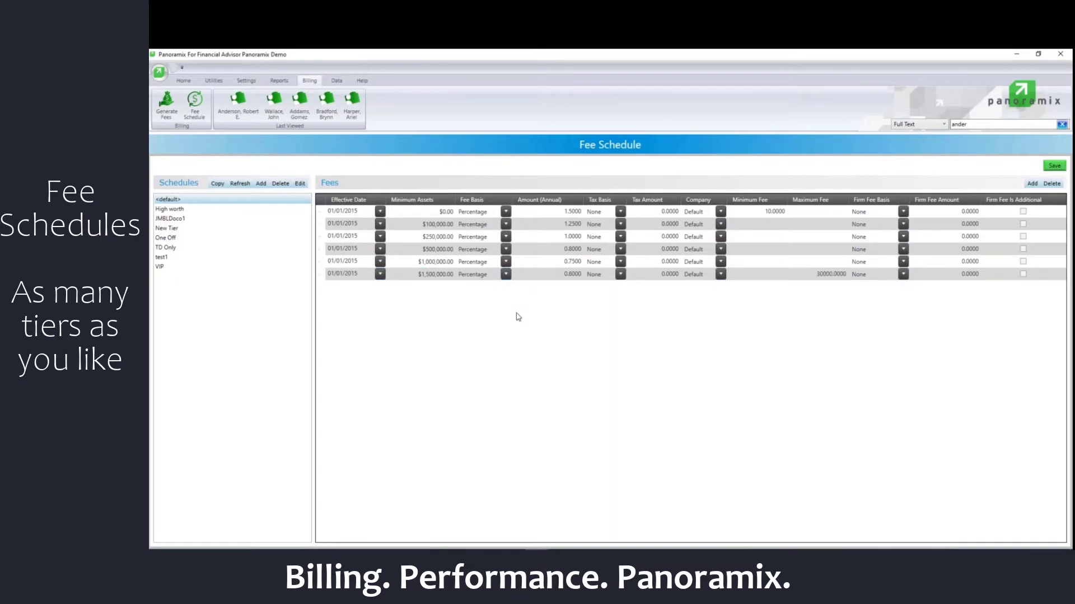
- Examine the minimum fee, maximum fee and firm fee columns across the <default> schedule's tiers
{"action": "left_click", "coordinate": [764, 224]}
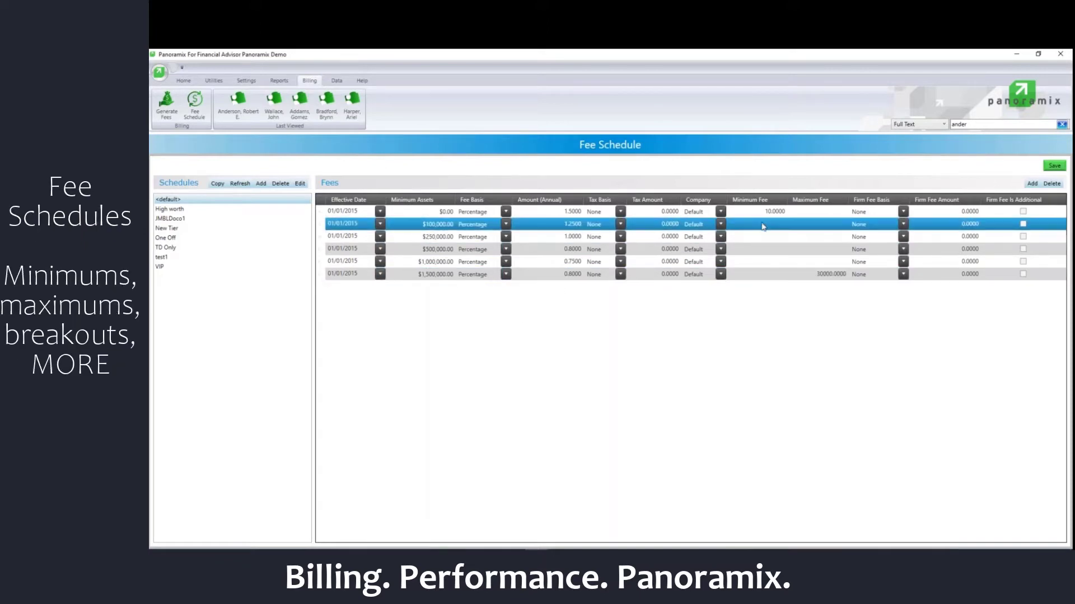
{"action": "left_click", "coordinate": [806, 290]}
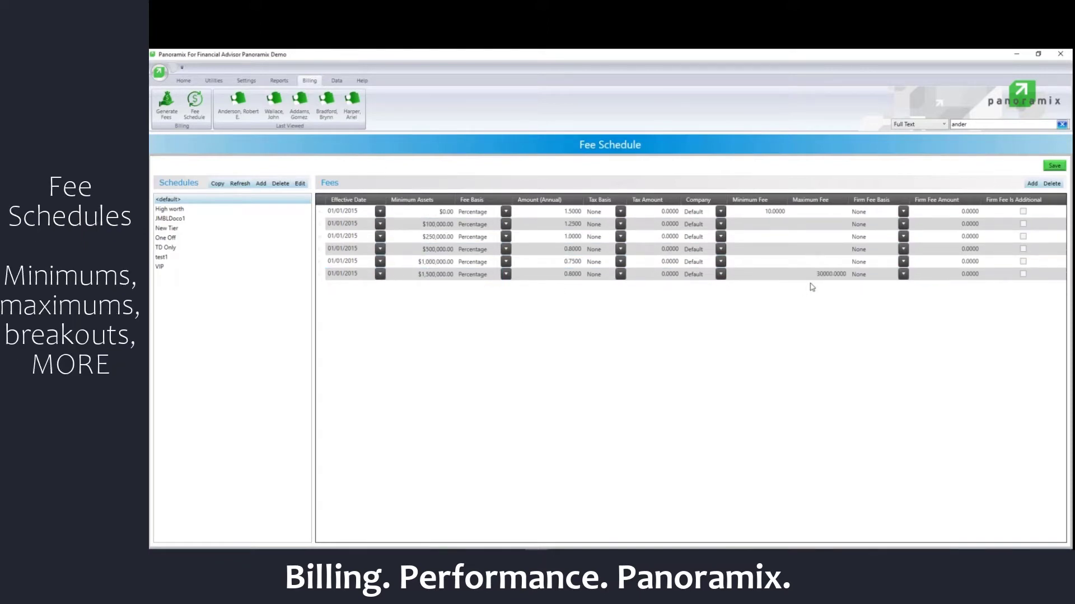
{"action": "left_click", "coordinate": [892, 236]}
{"action": "left_click", "coordinate": [895, 211]}
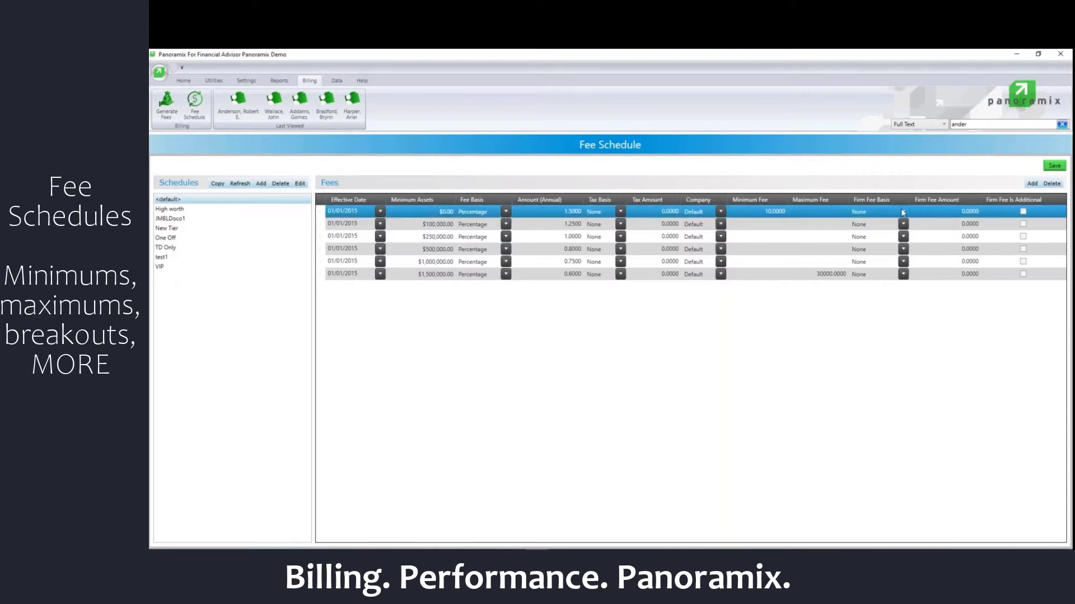
{"action": "left_click", "coordinate": [942, 220]}
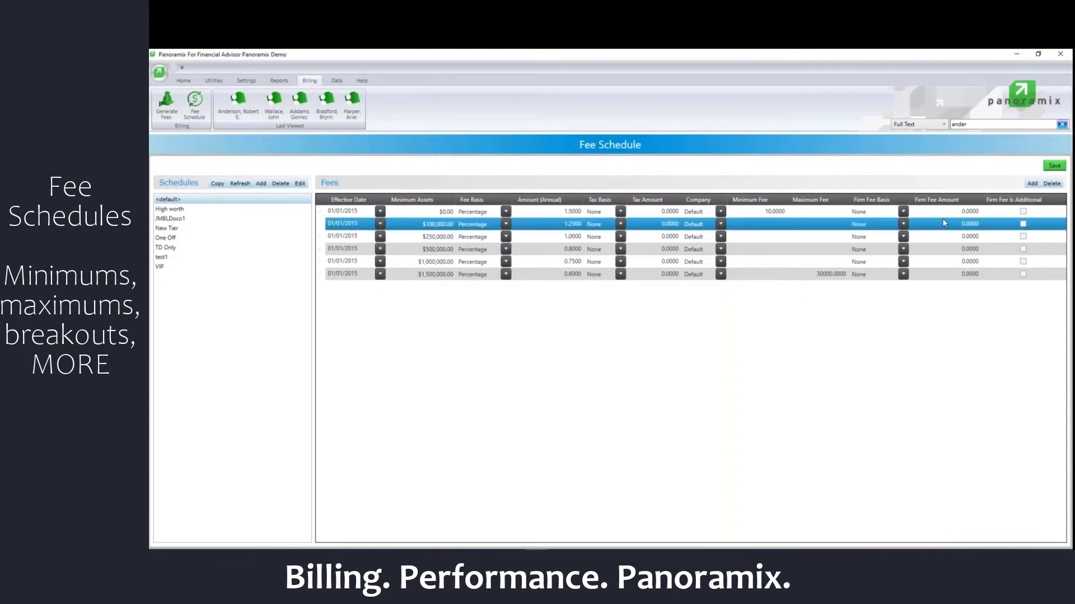
{"action": "left_click", "coordinate": [328, 383]}
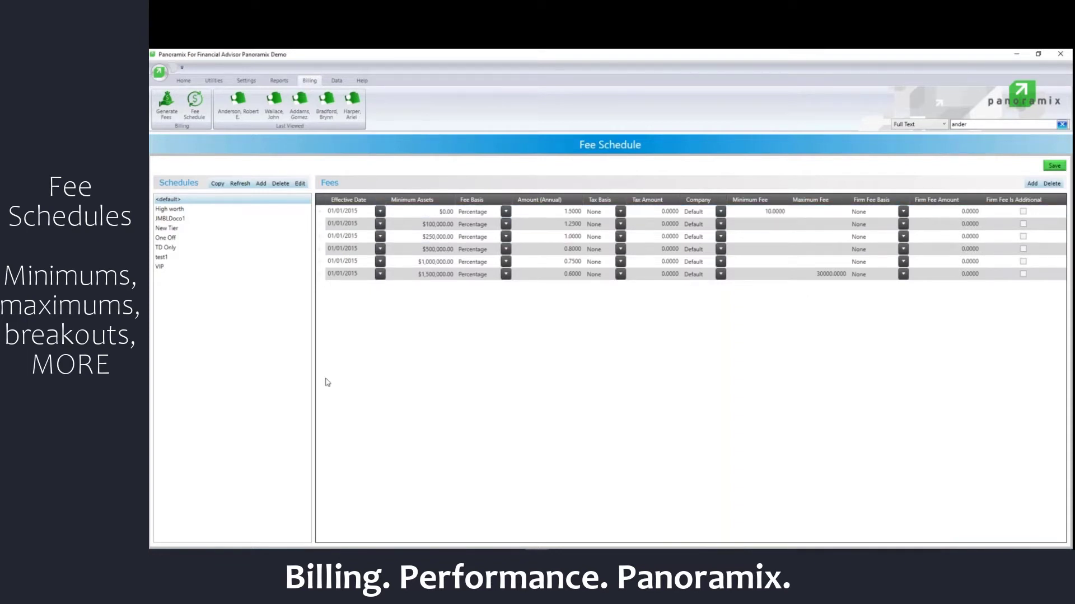
- View the fee tiers of the High worth, test1 and VIP schedules, checking the VIP annual amount
{"action": "left_click", "coordinate": [174, 212]}
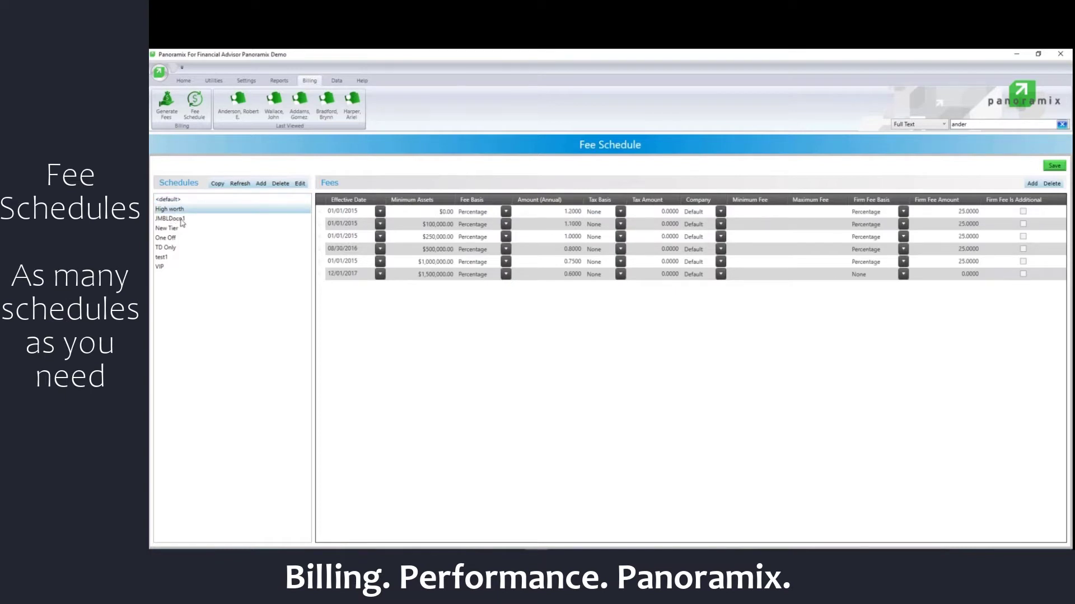
{"action": "left_click", "coordinate": [165, 259]}
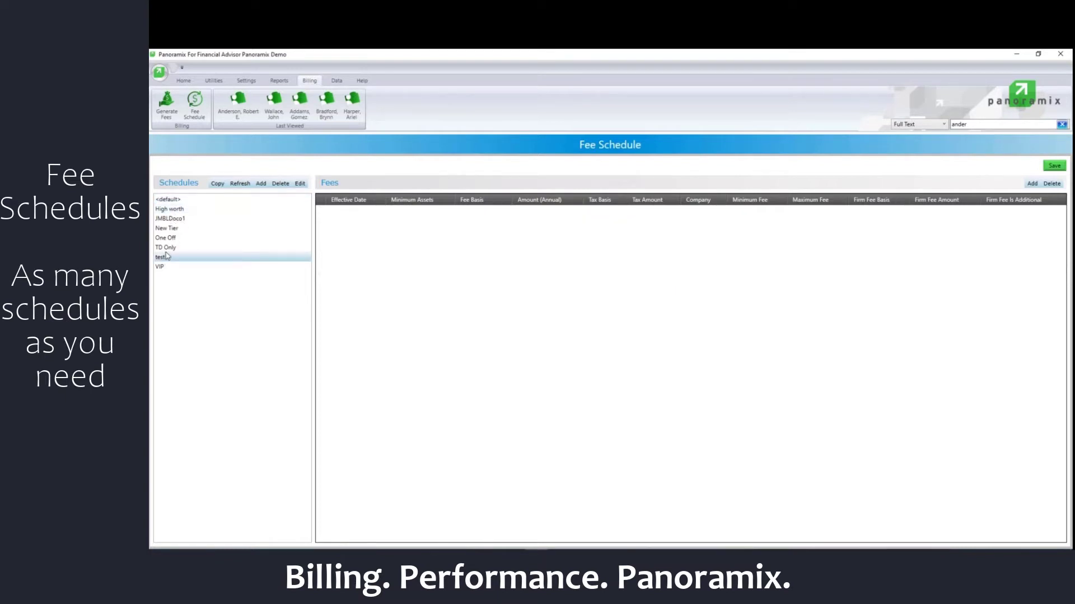
{"action": "left_click", "coordinate": [161, 267]}
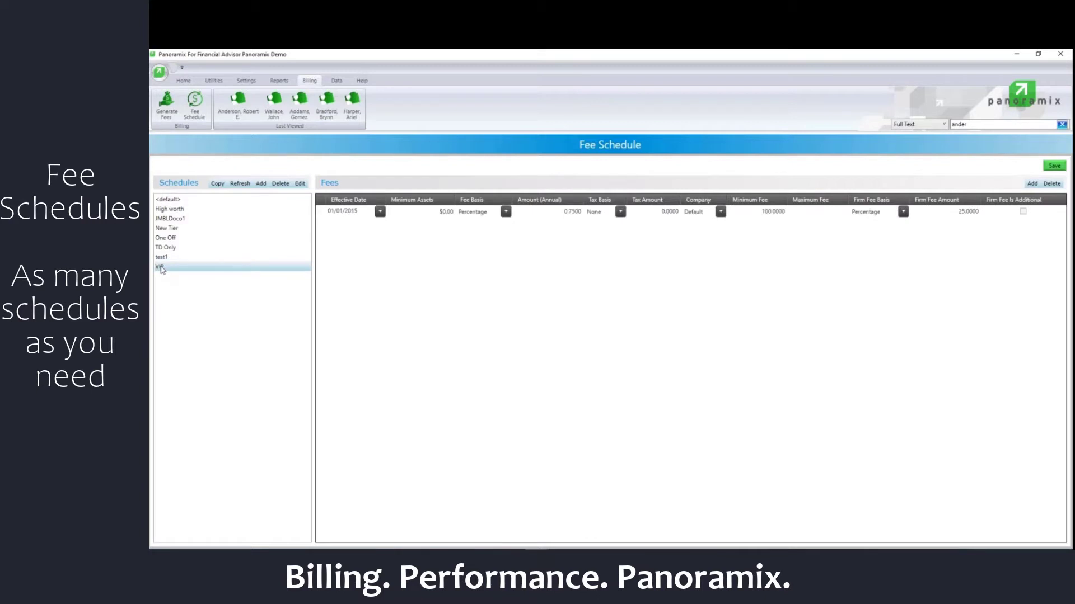
{"action": "left_click", "coordinate": [574, 216]}
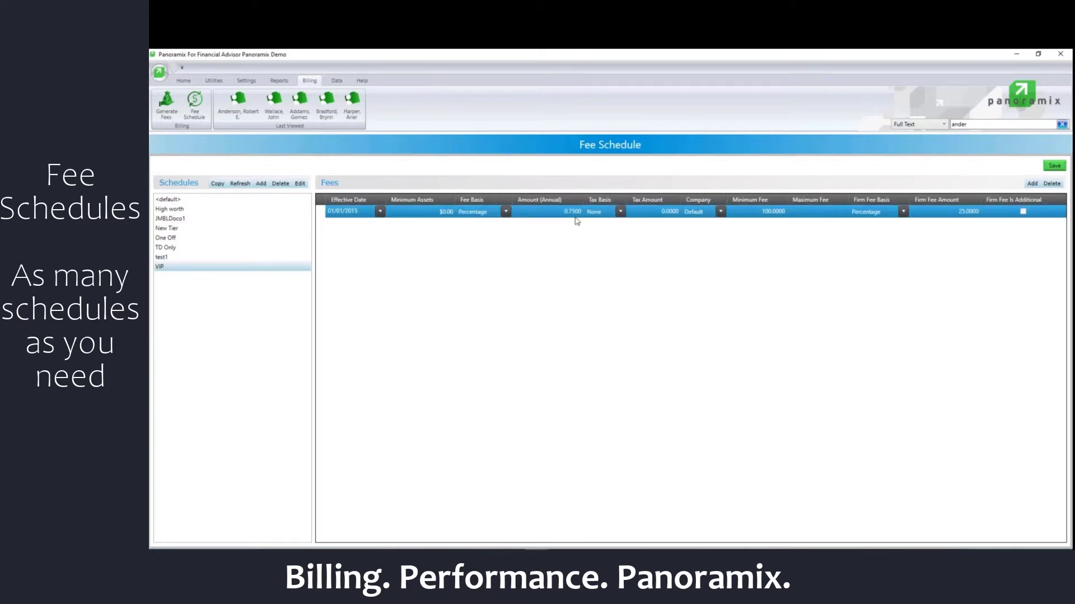
{"action": "left_click", "coordinate": [576, 261]}
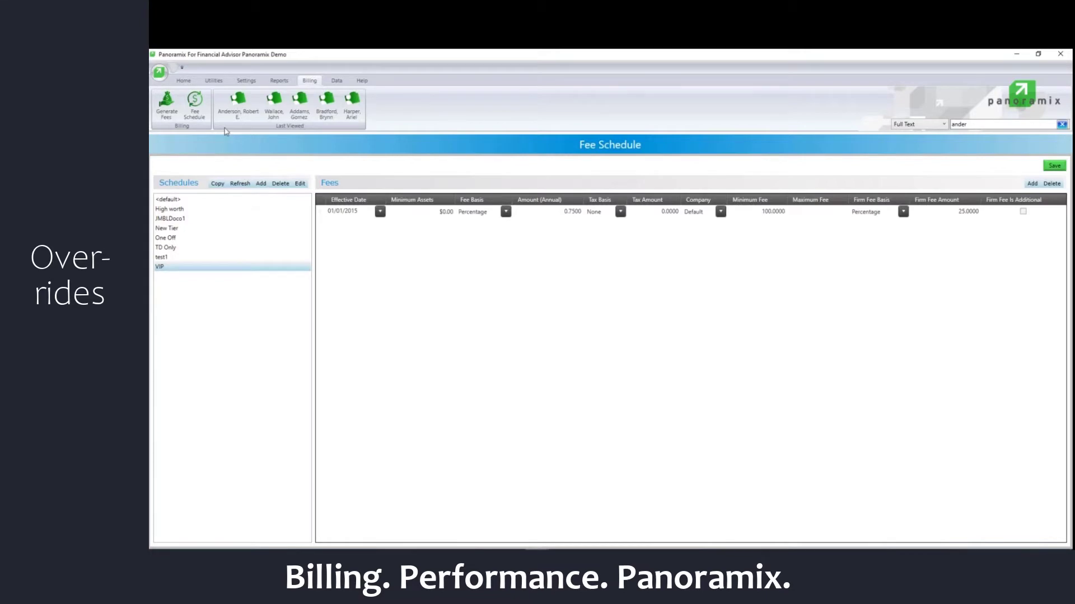
- Open the client's household billing settings and assign the VIP fee schedule
{"action": "left_click", "coordinate": [183, 81]}
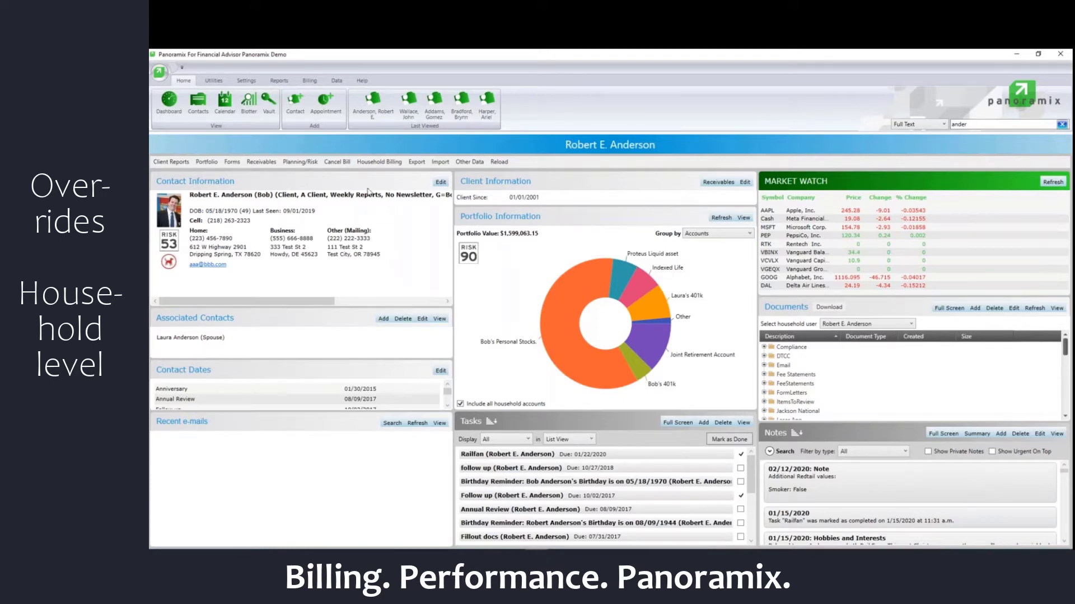
{"action": "left_click", "coordinate": [391, 163]}
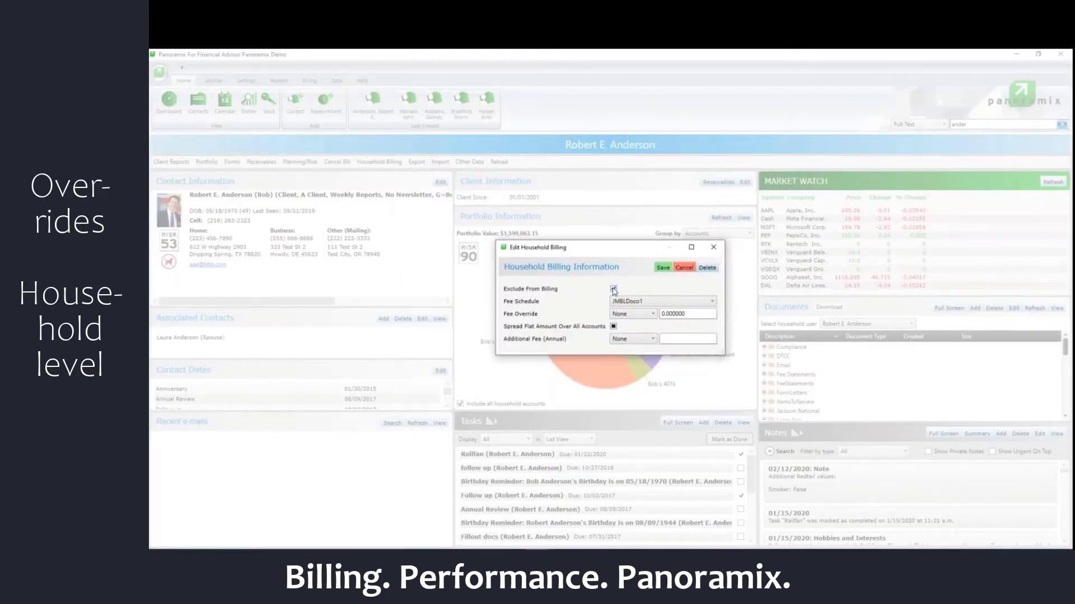
{"action": "left_click", "coordinate": [628, 304]}
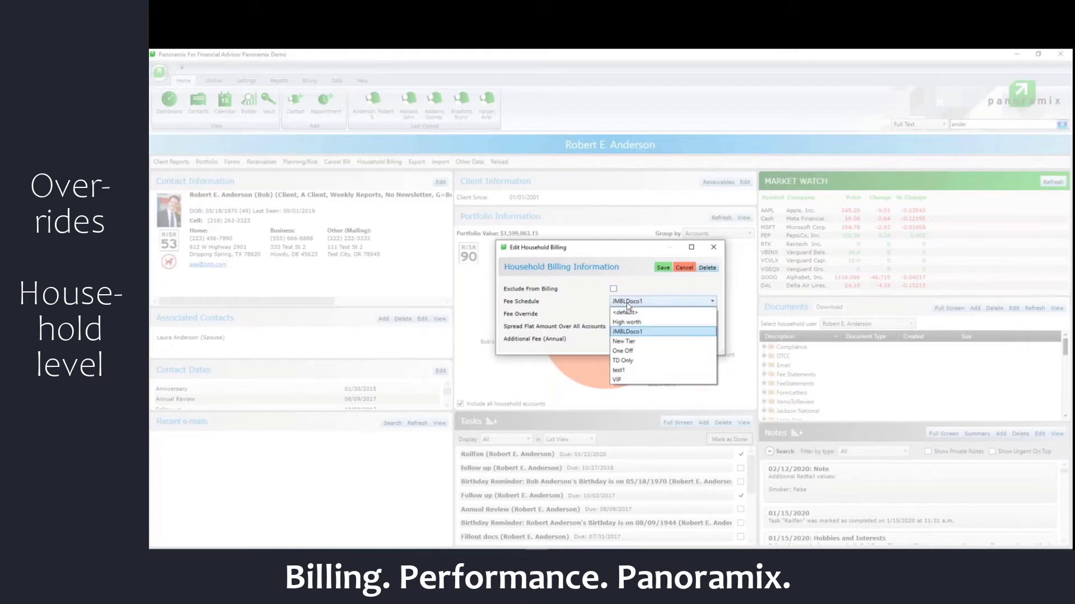
{"action": "left_click", "coordinate": [619, 380]}
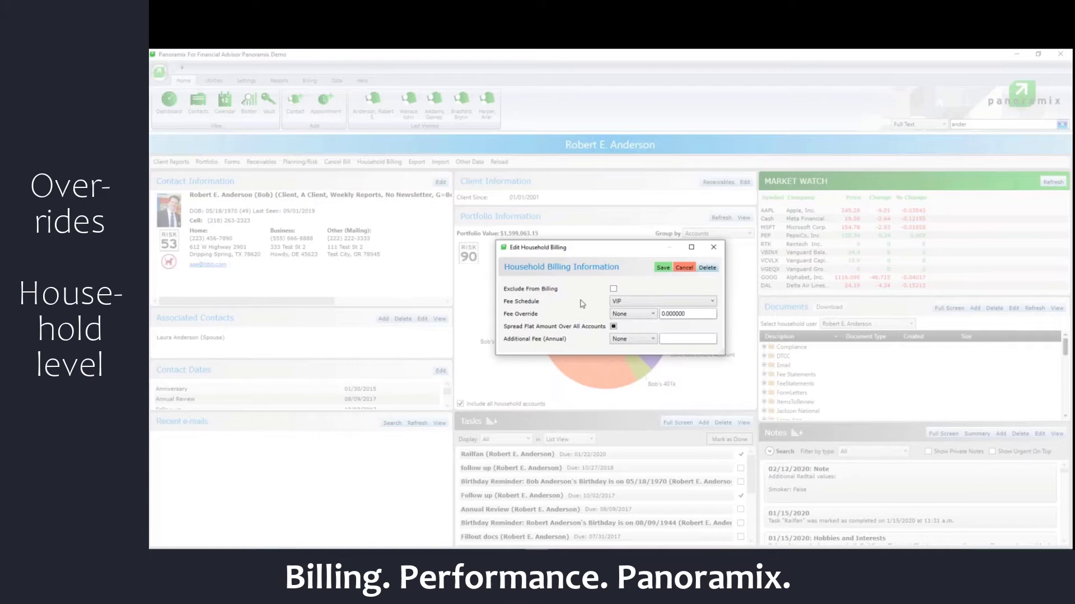
- Switch the household fee schedule to <default> and set a Percentage fee override of 1.000000
{"action": "left_click", "coordinate": [628, 303]}
{"action": "left_click", "coordinate": [620, 313]}
{"action": "left_click", "coordinate": [638, 315]}
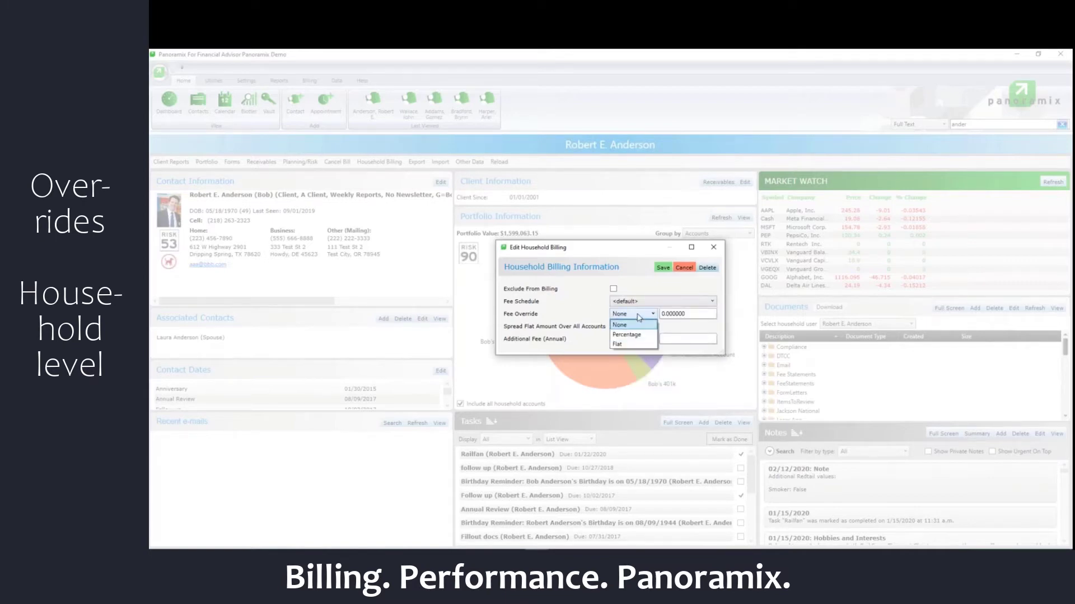
{"action": "left_click", "coordinate": [626, 334]}
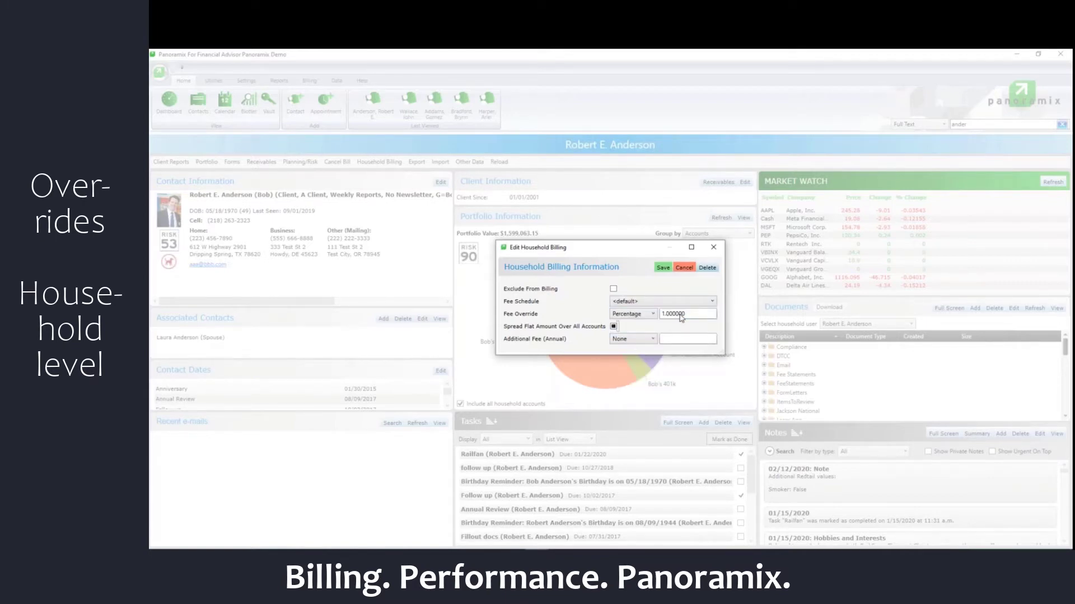
- Change the household fee override to Flat with an amount of 5000 and toggle spreading the flat amount over all accounts
{"action": "left_click", "coordinate": [641, 315]}
{"action": "left_click", "coordinate": [628, 343]}
{"action": "left_click", "coordinate": [683, 316]}
{"action": "type", "text": "5000"}
{"action": "left_click", "coordinate": [614, 326]}
{"action": "left_click", "coordinate": [666, 338]}
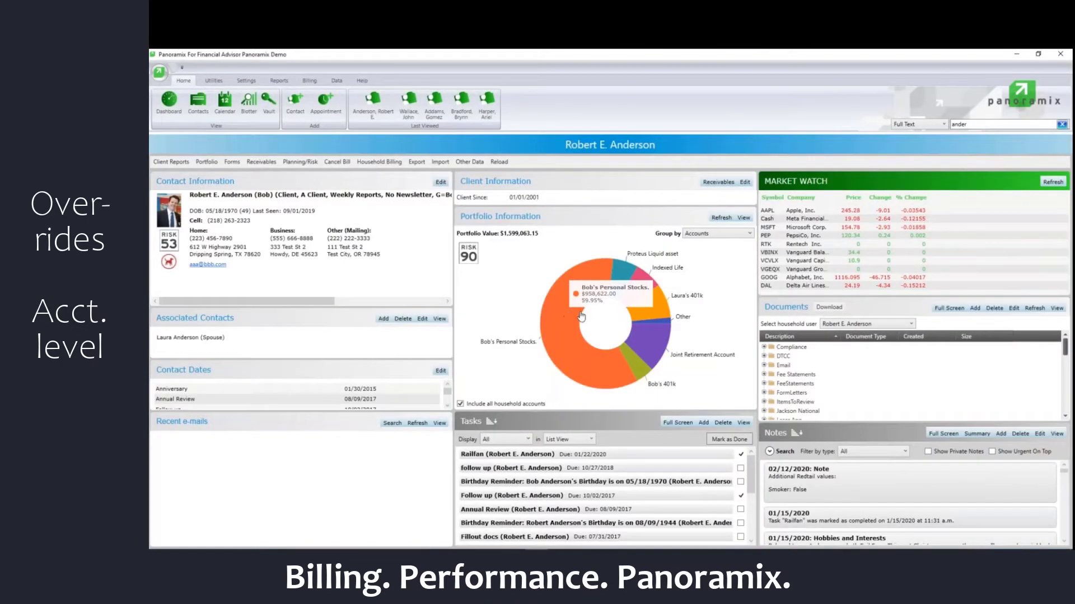
- Open the American Funds Fixed account from the client's portfolio for editing, and toggle its billing exclusion on and off
{"action": "double_click", "coordinate": [579, 316]}
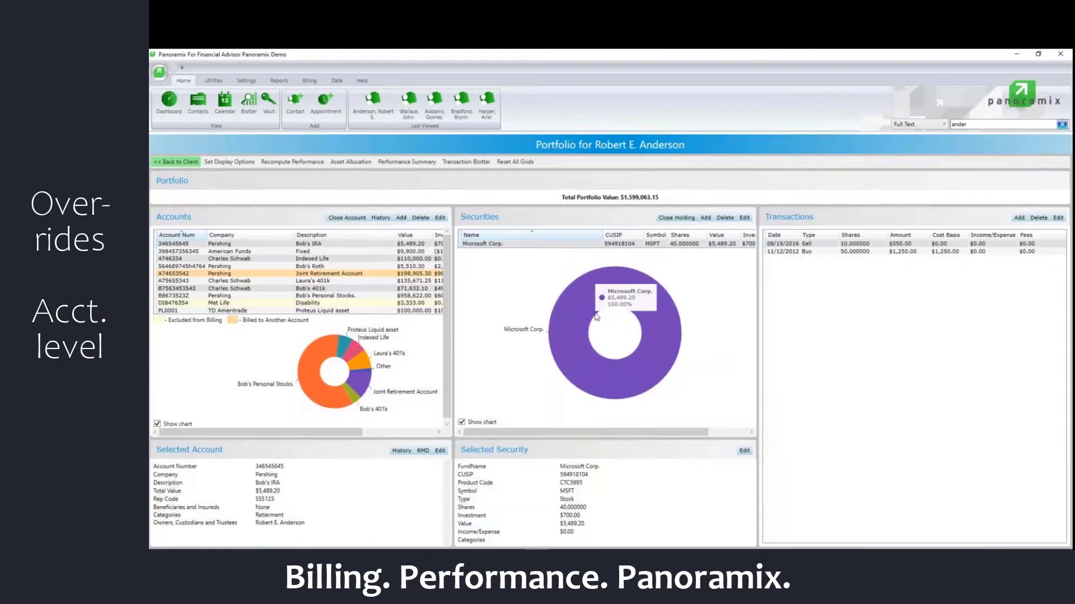
{"action": "double_click", "coordinate": [256, 252]}
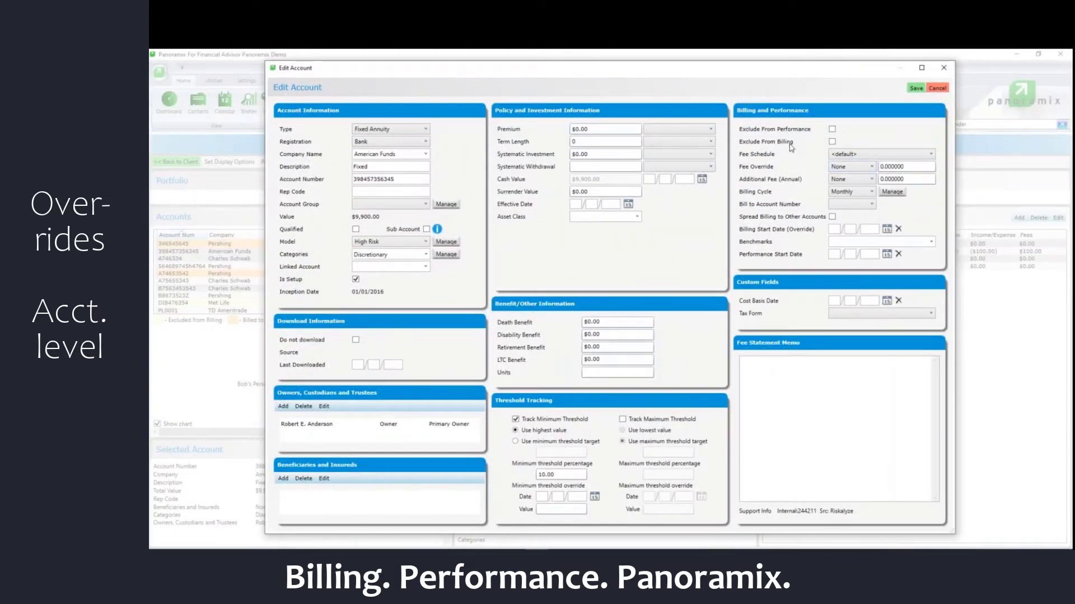
{"action": "left_click", "coordinate": [833, 142]}
{"action": "left_click", "coordinate": [833, 143]}
- Review the account's fee schedule and fee override choices, keeping <default> and None
{"action": "left_click", "coordinate": [848, 156]}
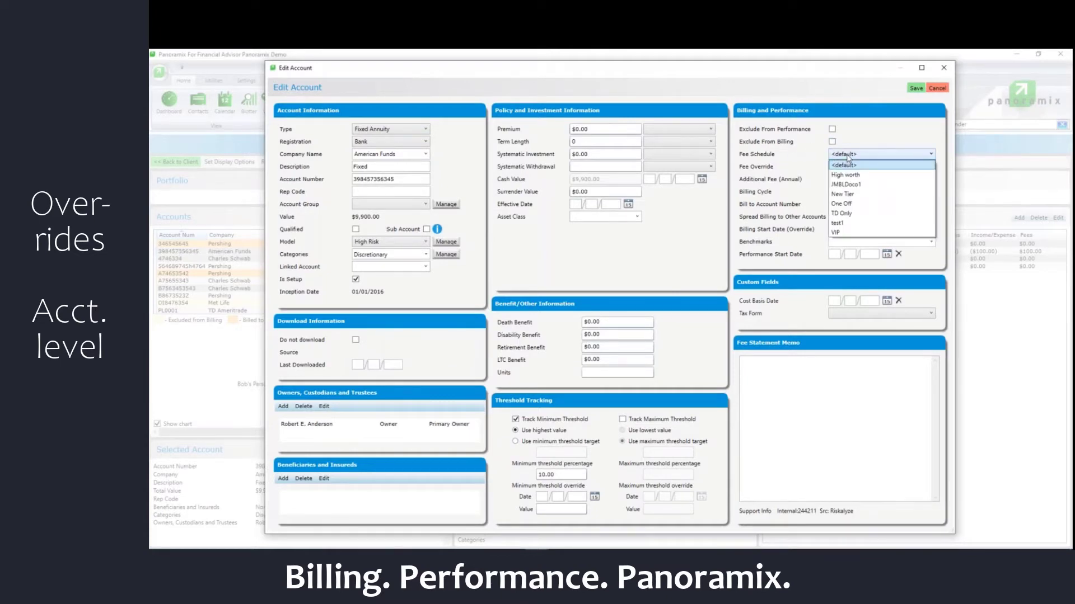
{"action": "left_click", "coordinate": [847, 156]}
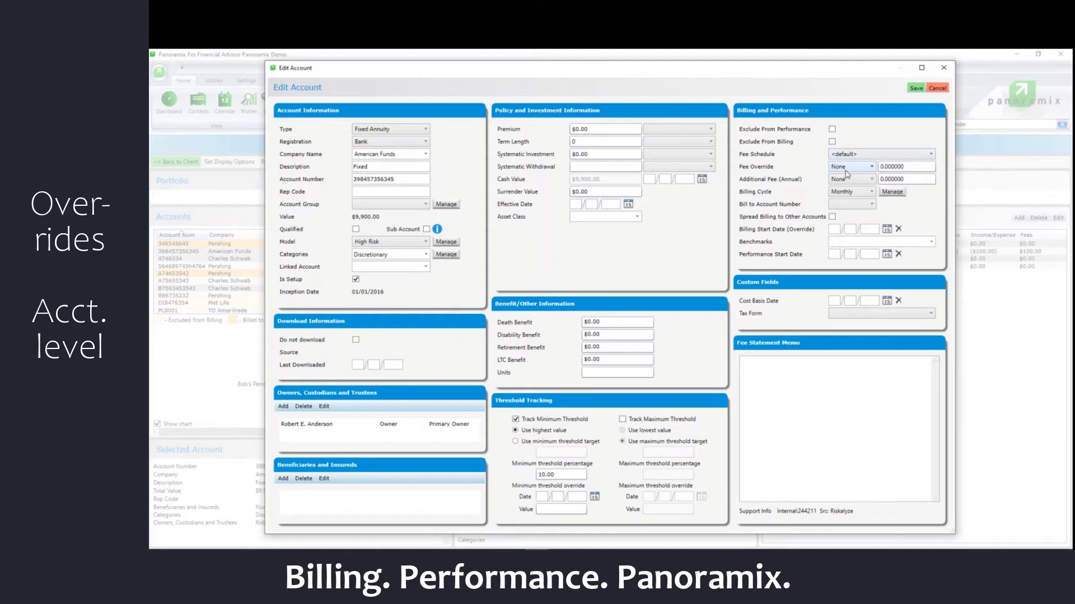
{"action": "left_click", "coordinate": [846, 170]}
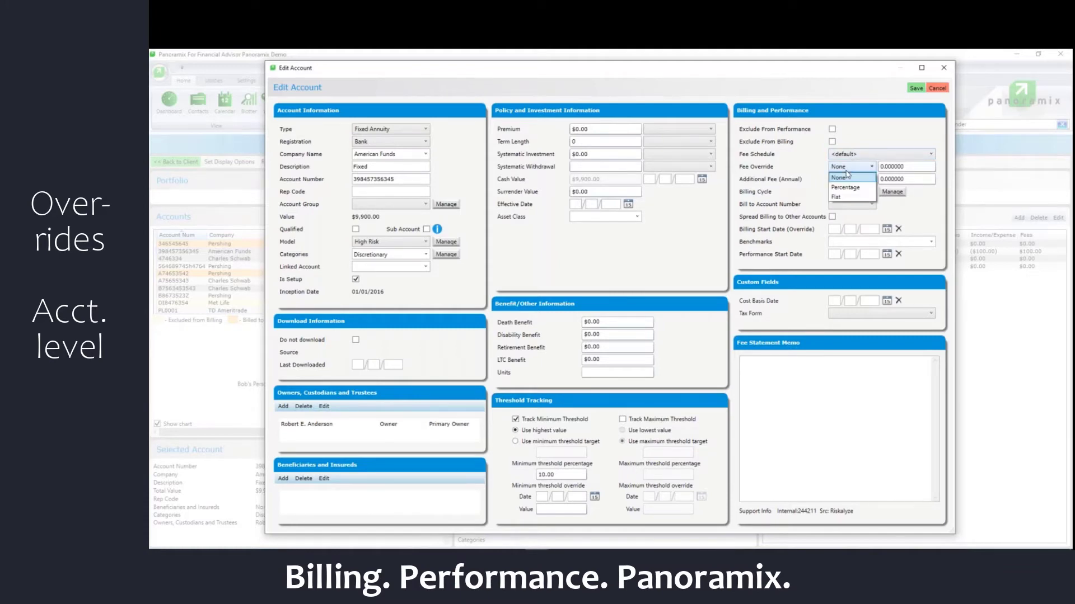
{"action": "left_click", "coordinate": [846, 177]}
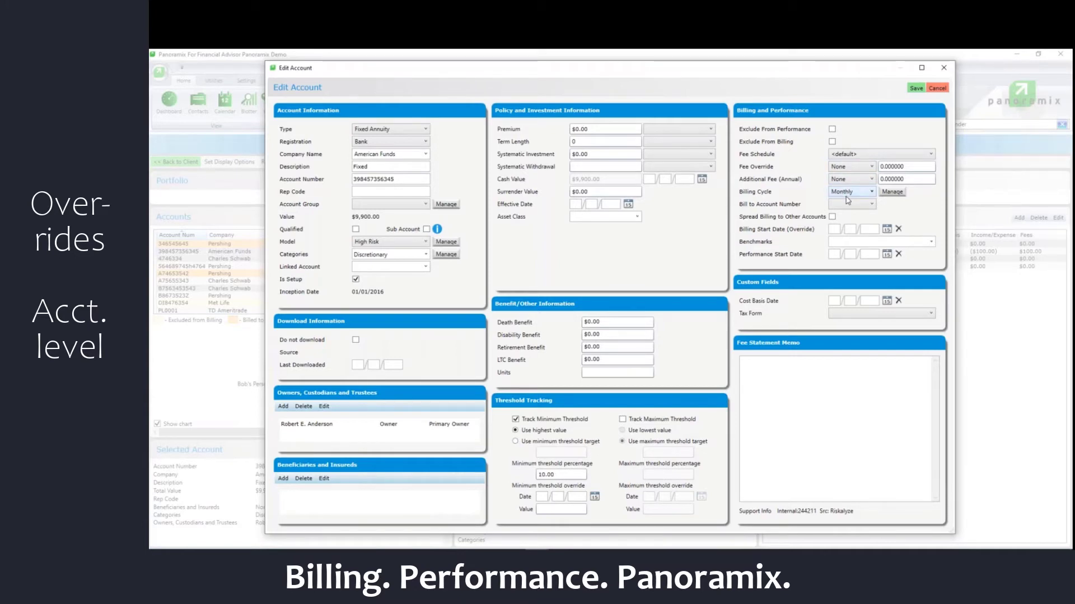
- Review the account's billing cycle and bill-to account choices, and close the account editor without saving
{"action": "left_click", "coordinate": [848, 192]}
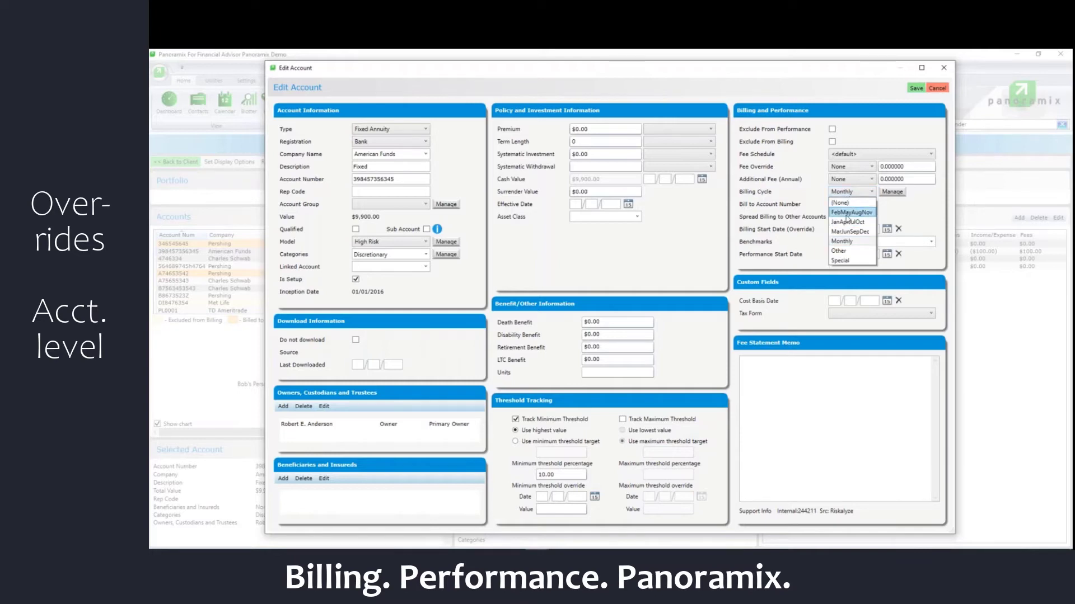
{"action": "left_click", "coordinate": [847, 194]}
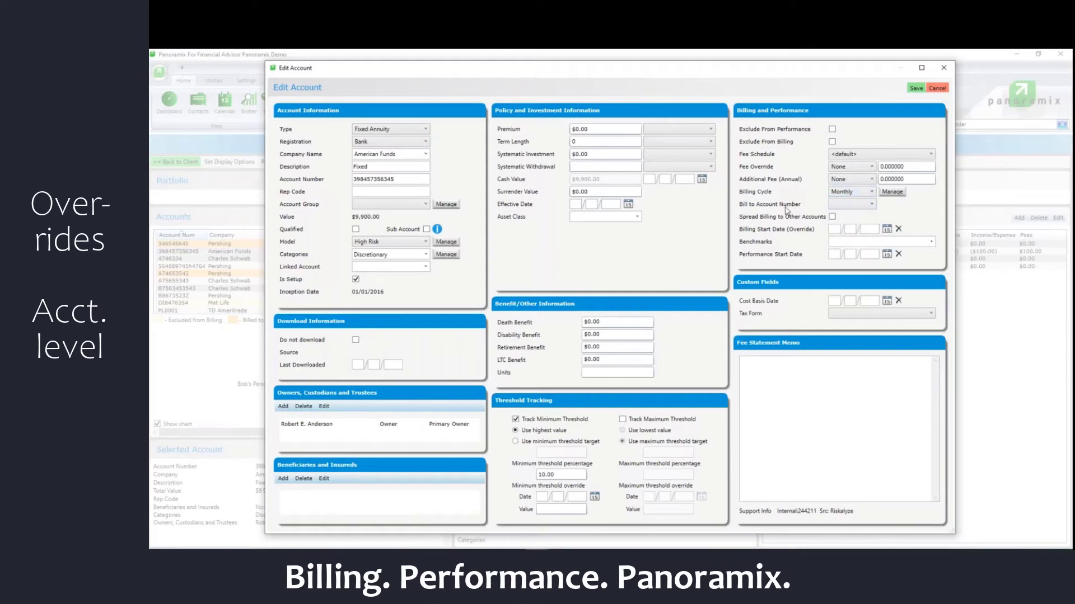
{"action": "left_click", "coordinate": [855, 206]}
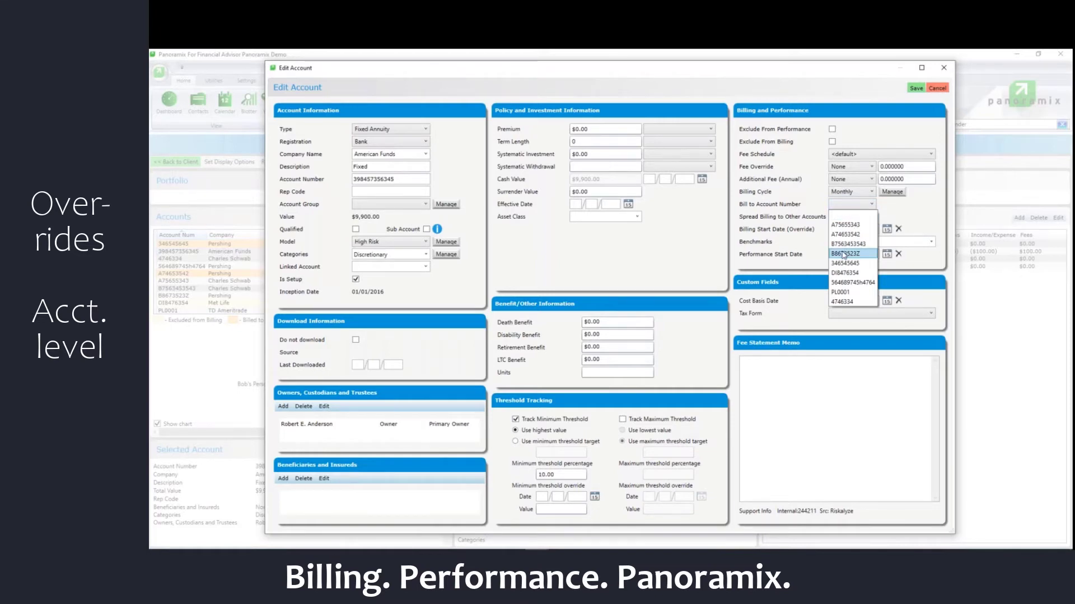
{"action": "left_click", "coordinate": [900, 205]}
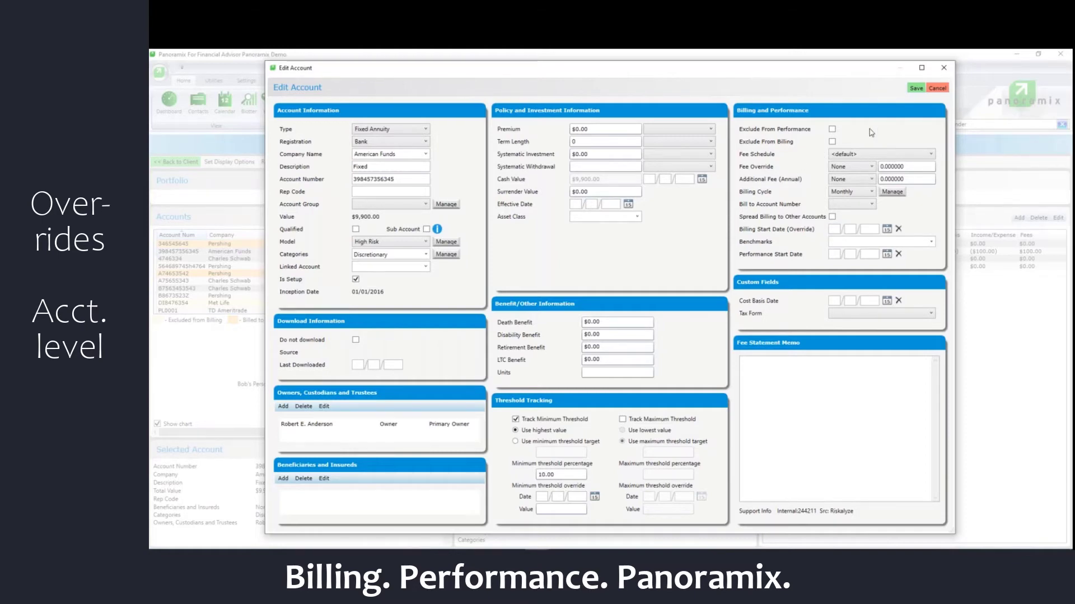
{"action": "left_click", "coordinate": [938, 89]}
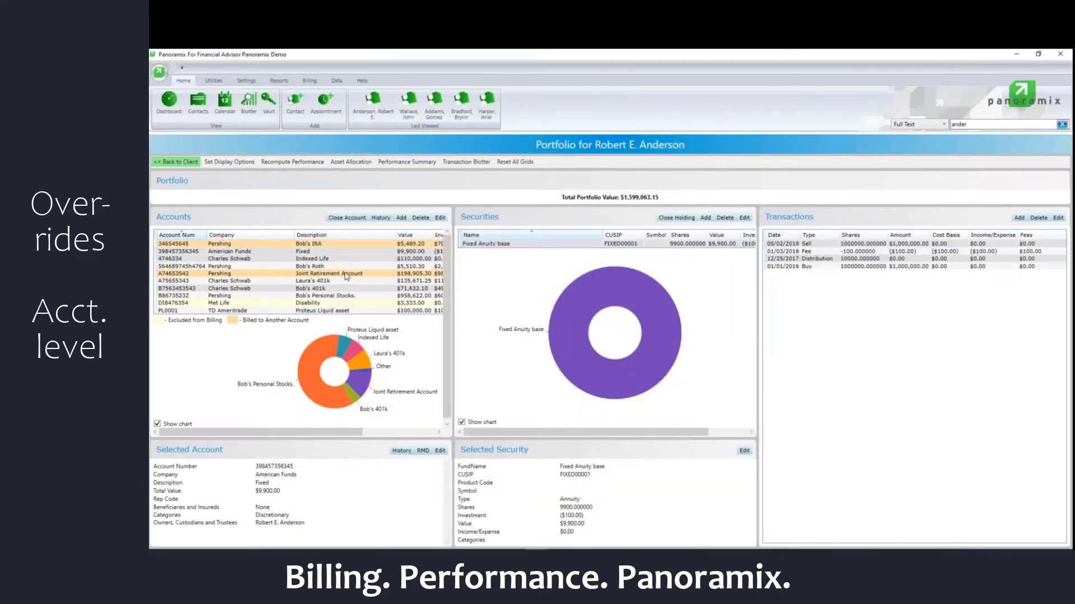
- Display the holdings of the Pershing Joint Retirement Account
{"action": "left_click", "coordinate": [309, 274]}
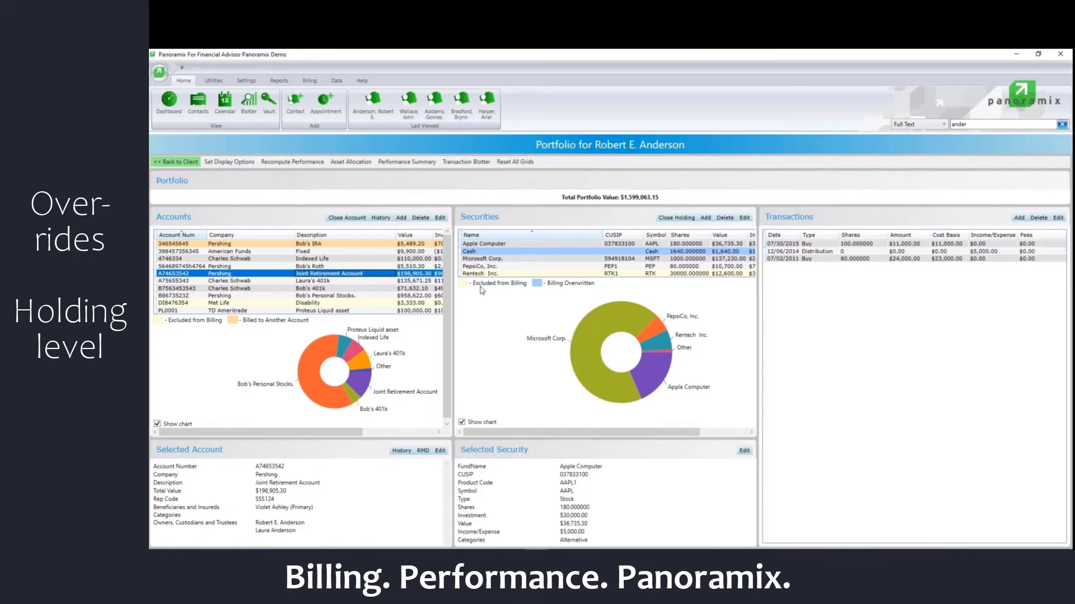
- Open the Cash holding for editing, review its fee override choices, toggle its billing exclusion on and off, and close without saving
{"action": "double_click", "coordinate": [481, 252]}
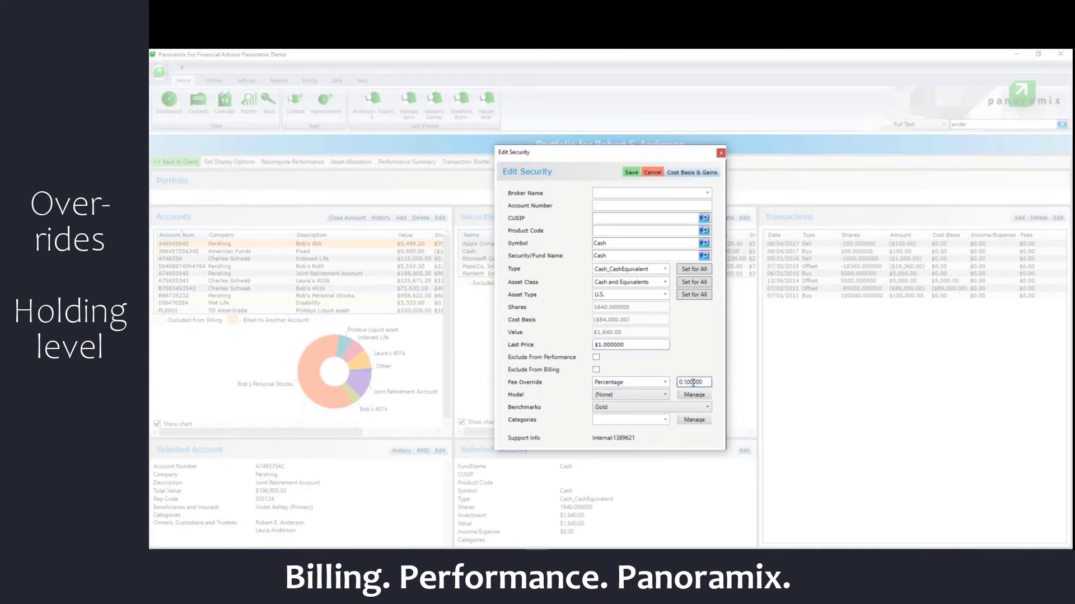
{"action": "left_click", "coordinate": [665, 382]}
{"action": "left_click", "coordinate": [597, 370]}
{"action": "left_click", "coordinate": [596, 370]}
{"action": "left_click", "coordinate": [720, 153]}
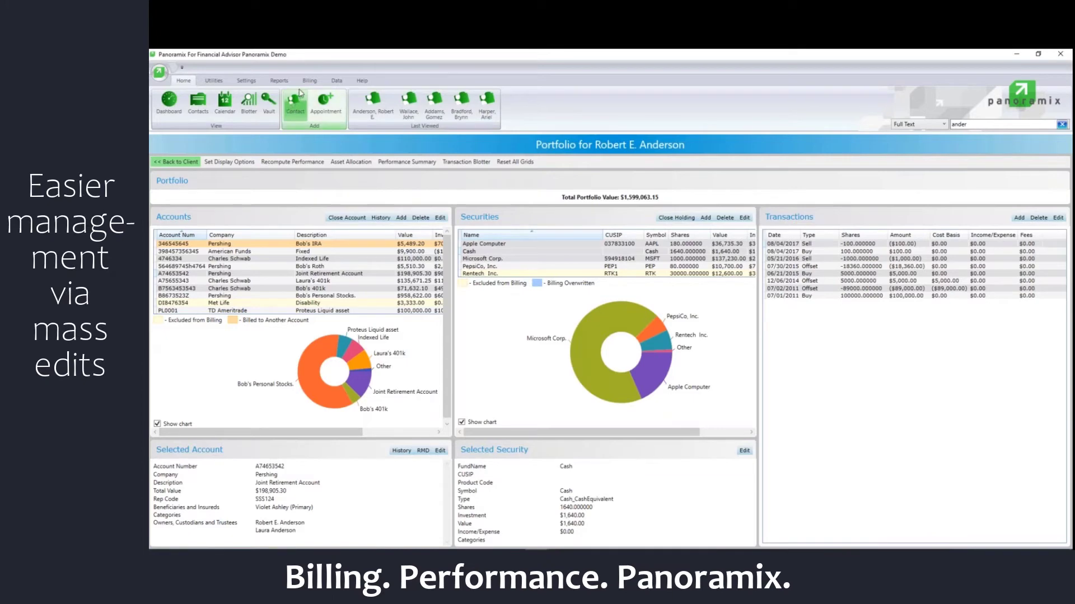
- Open the data view, load the incomplete accounts list, and look through the account rows
{"action": "left_click", "coordinate": [336, 82]}
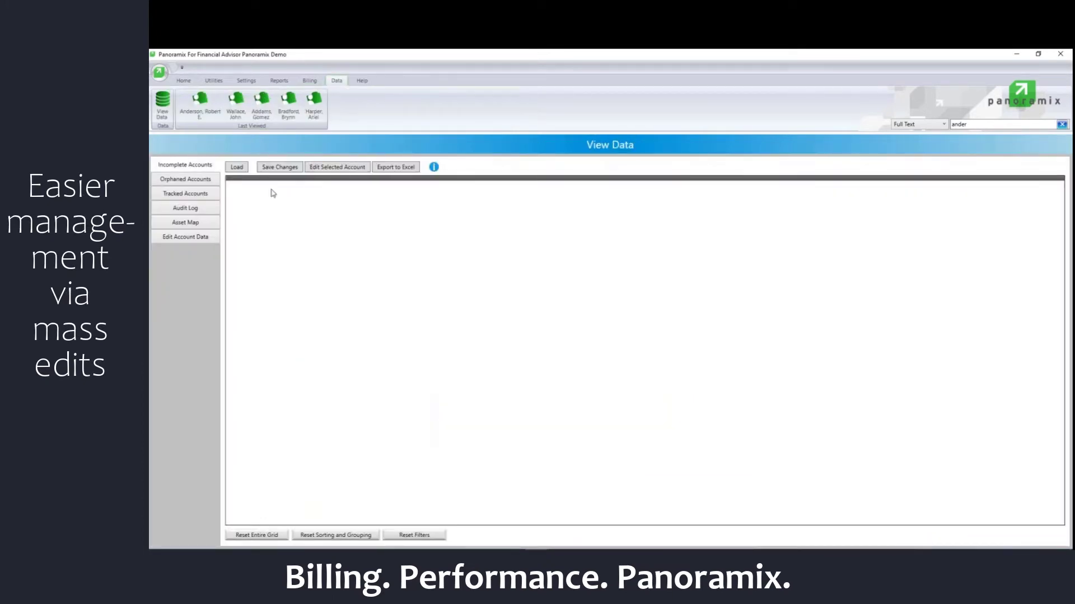
{"action": "left_click", "coordinate": [244, 167]}
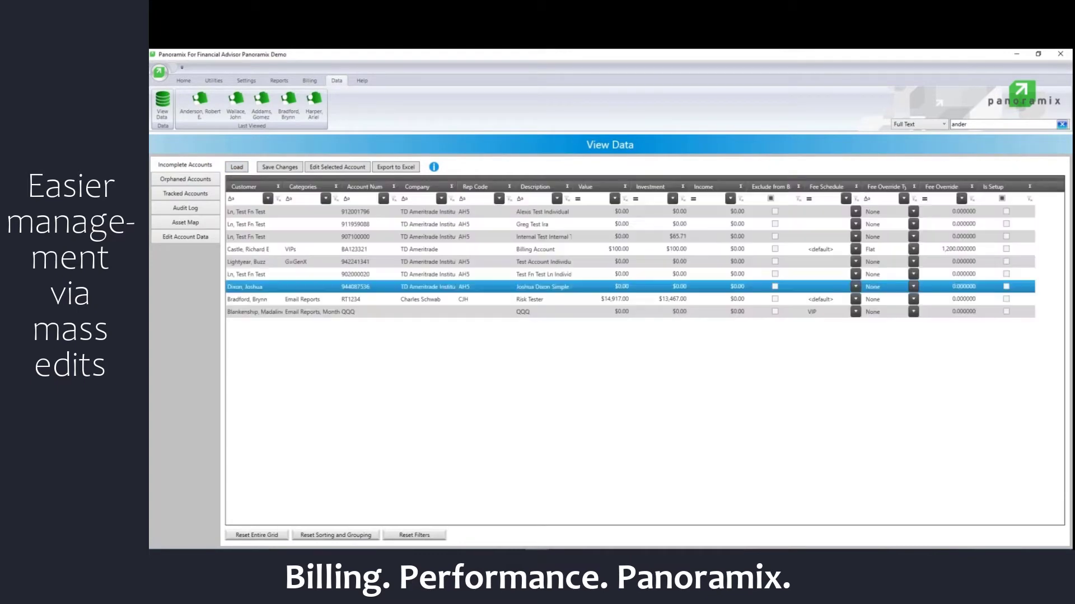
{"action": "left_click", "coordinate": [443, 274]}
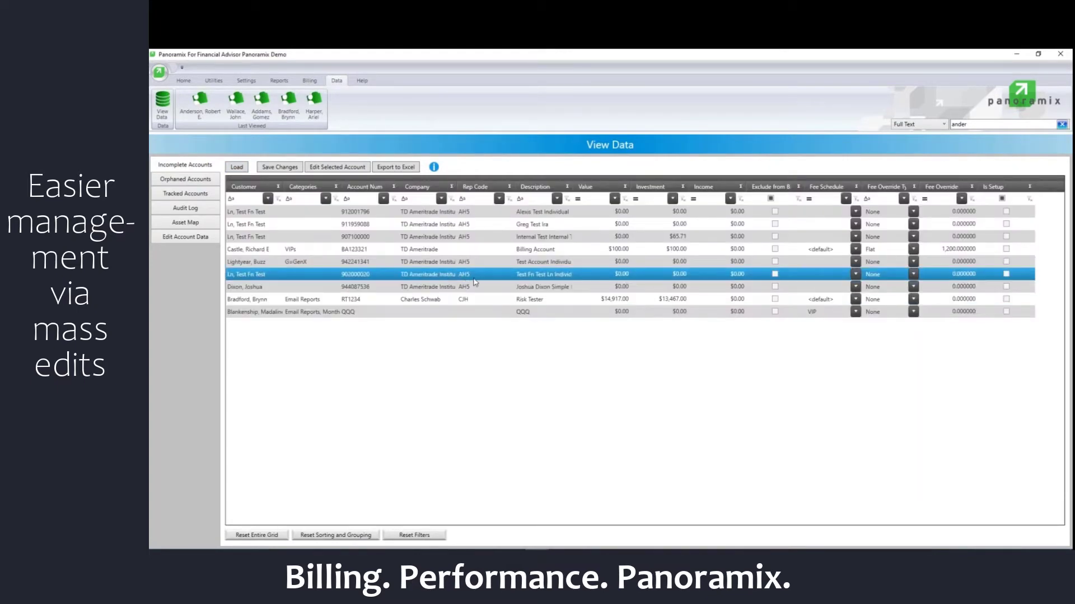
{"action": "left_click", "coordinate": [447, 237]}
{"action": "left_click", "coordinate": [414, 224]}
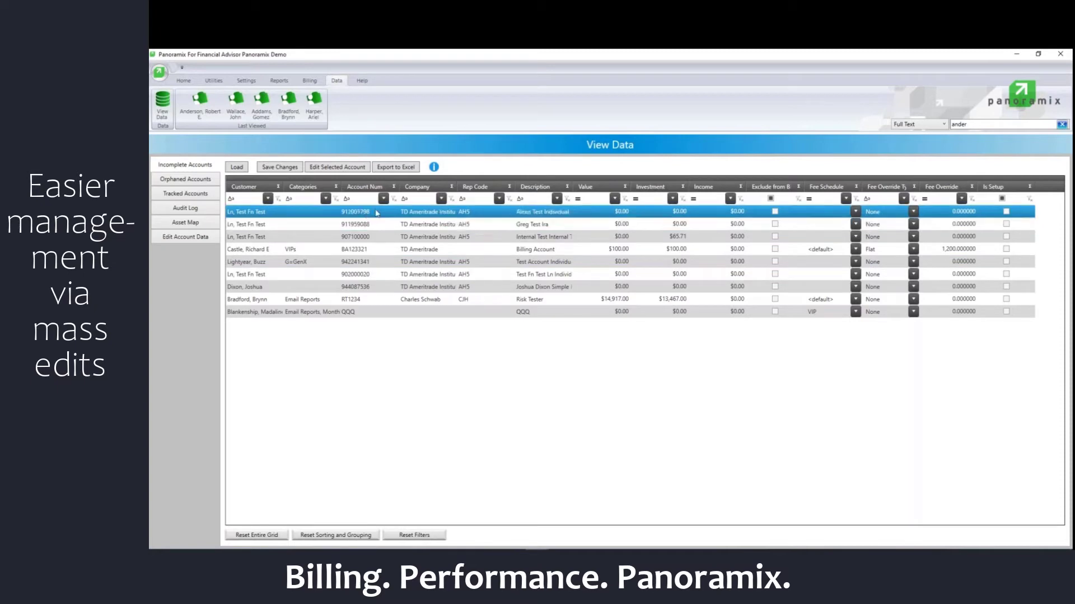
{"action": "left_click", "coordinate": [370, 251]}
{"action": "left_click", "coordinate": [376, 237]}
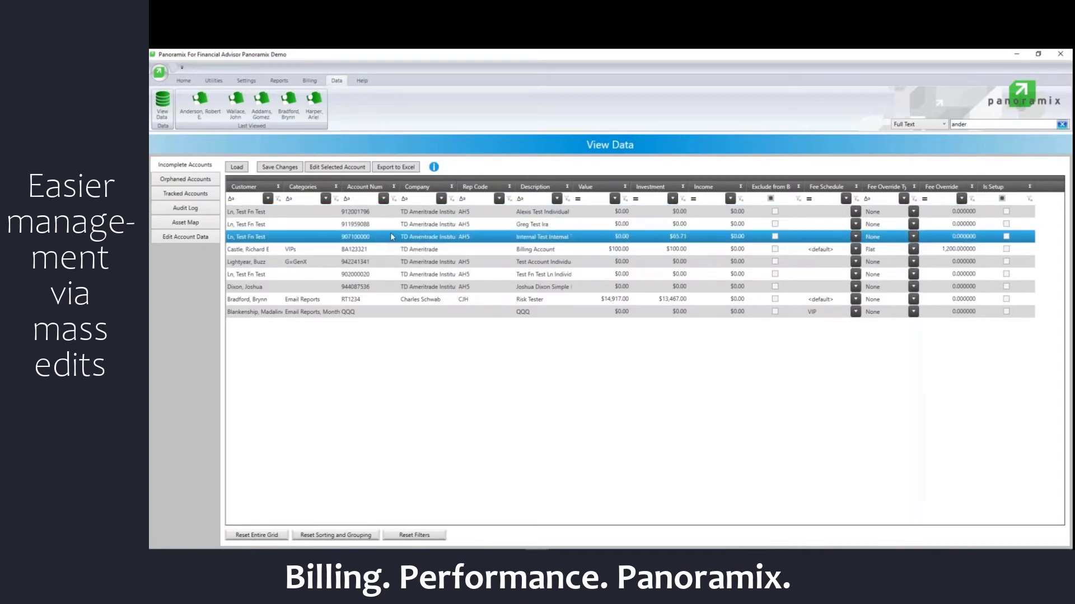
- Review the billing exclusion and fee schedule choices of the first incomplete account without choosing a schedule
{"action": "left_click", "coordinate": [386, 227]}
{"action": "left_click", "coordinate": [717, 215]}
{"action": "left_click", "coordinate": [768, 216]}
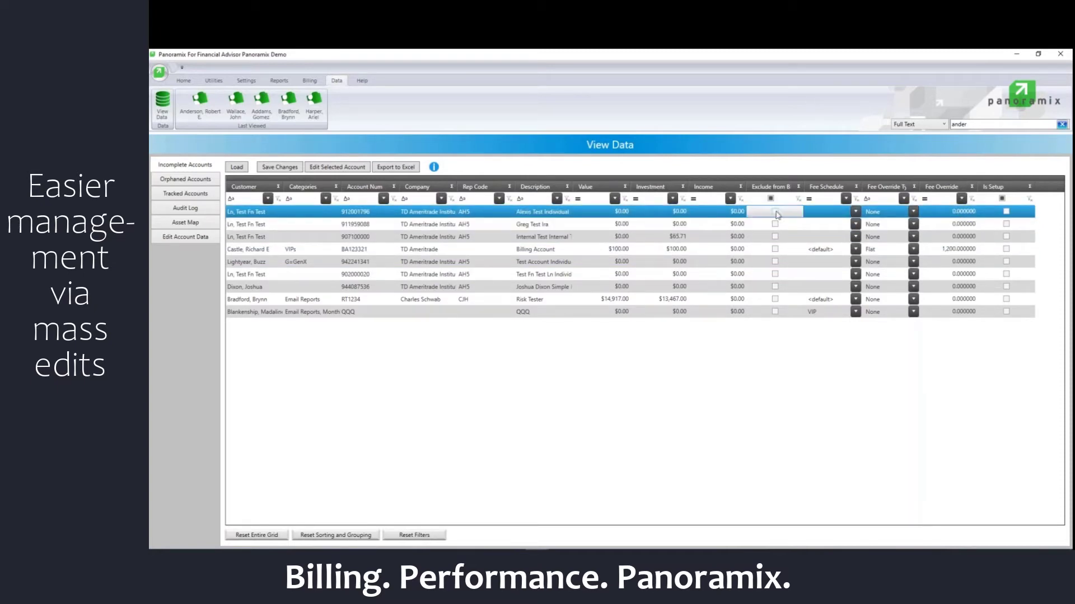
{"action": "left_click", "coordinate": [855, 216]}
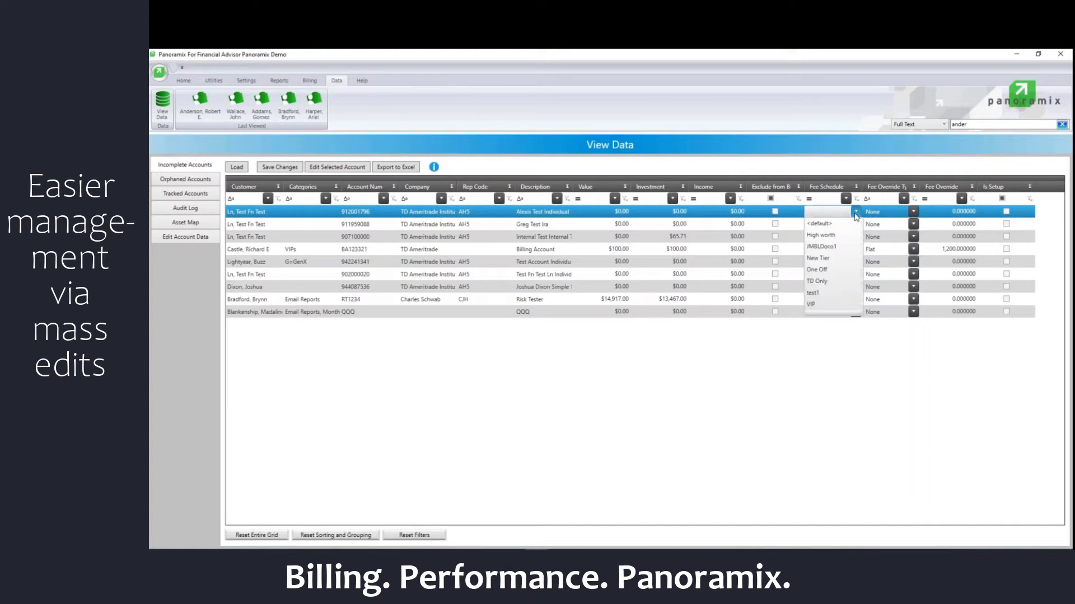
{"action": "left_click", "coordinate": [859, 218]}
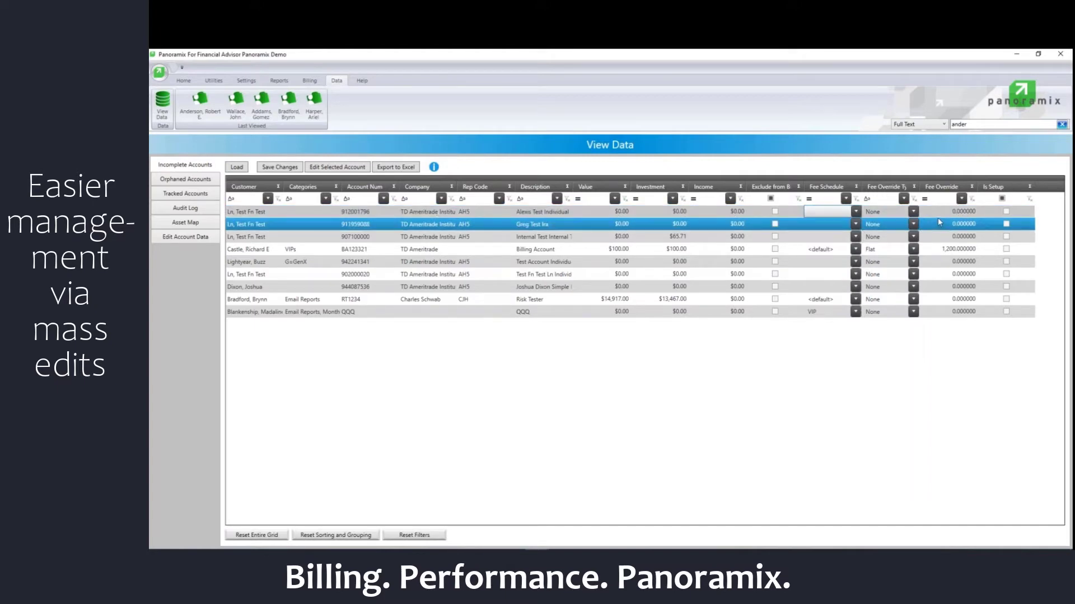
- Mark the first incomplete account as set up in the list
{"action": "left_click", "coordinate": [1006, 211]}
{"action": "left_click", "coordinate": [1006, 211]}
{"action": "left_click", "coordinate": [897, 287]}
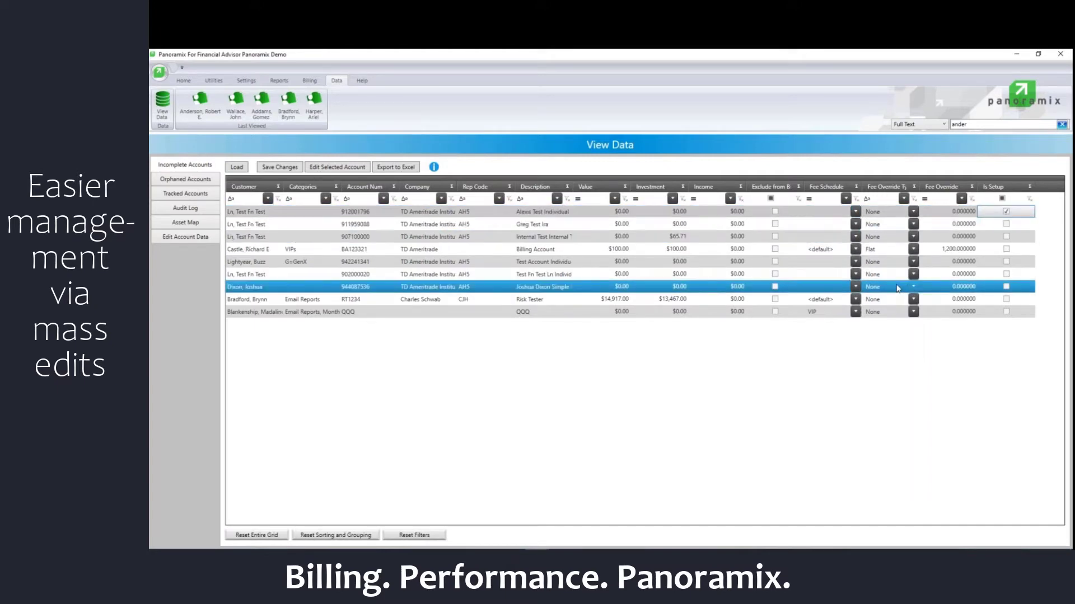
{"action": "left_click", "coordinate": [790, 253]}
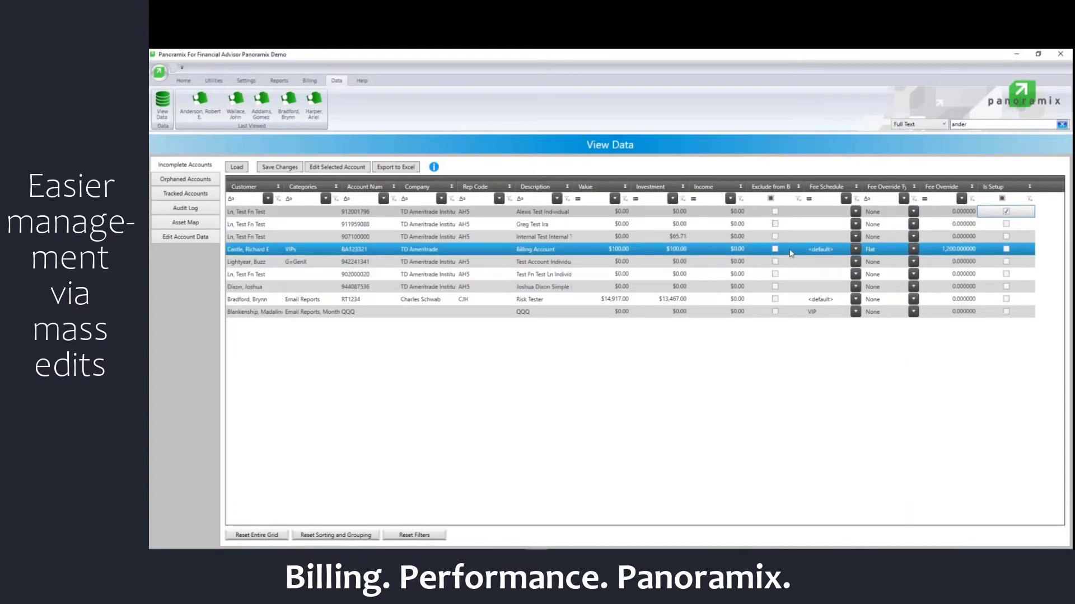
{"action": "left_click", "coordinate": [346, 200]}
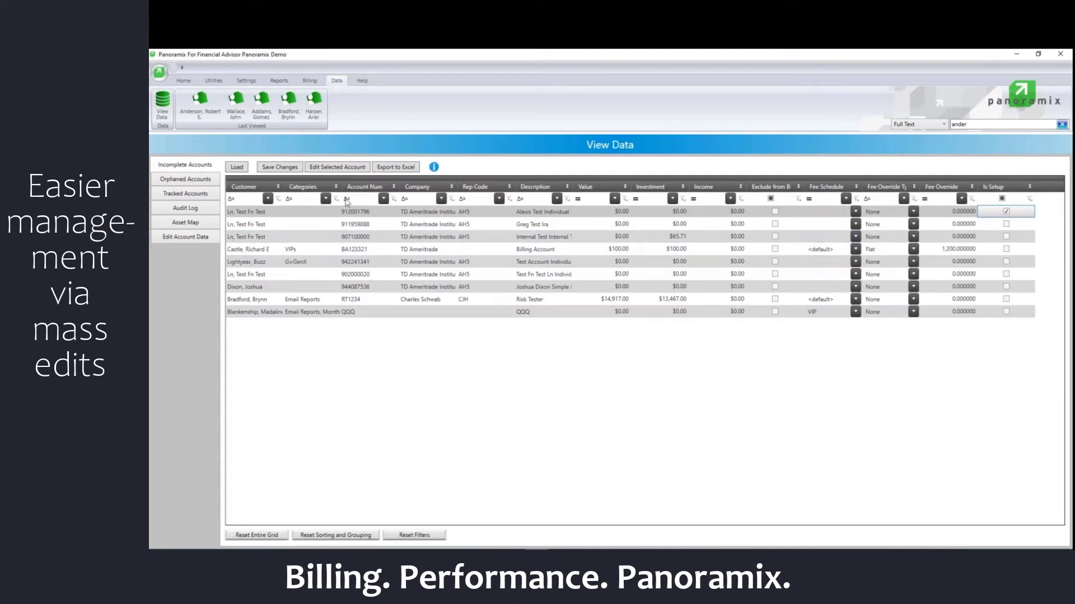
- Load the account data for mass editing and filter the owners by the first letters of the client's surname
{"action": "left_click", "coordinate": [187, 238]}
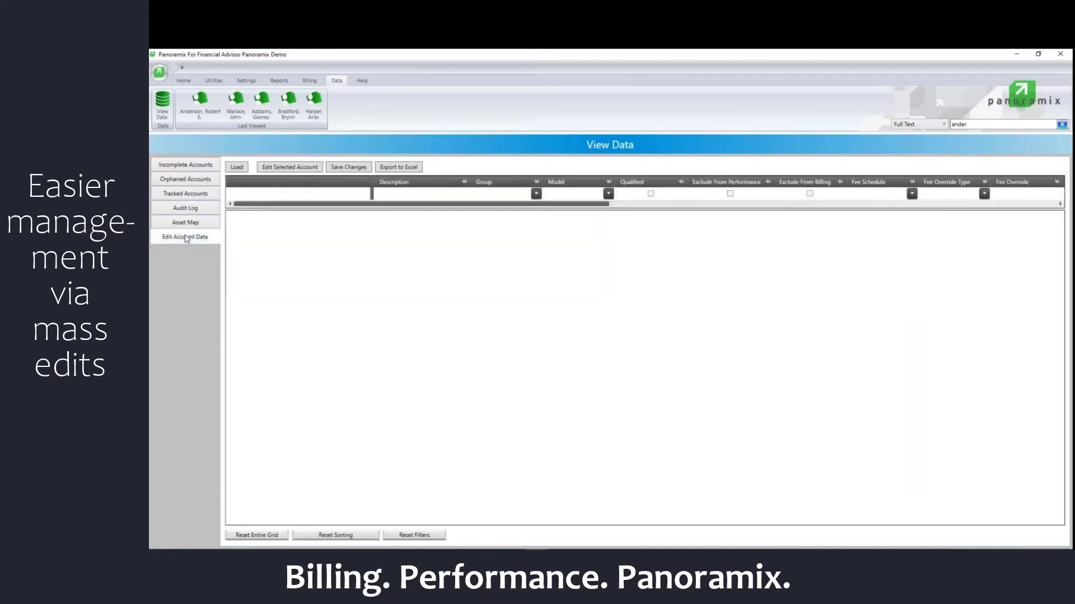
{"action": "left_click", "coordinate": [237, 167]}
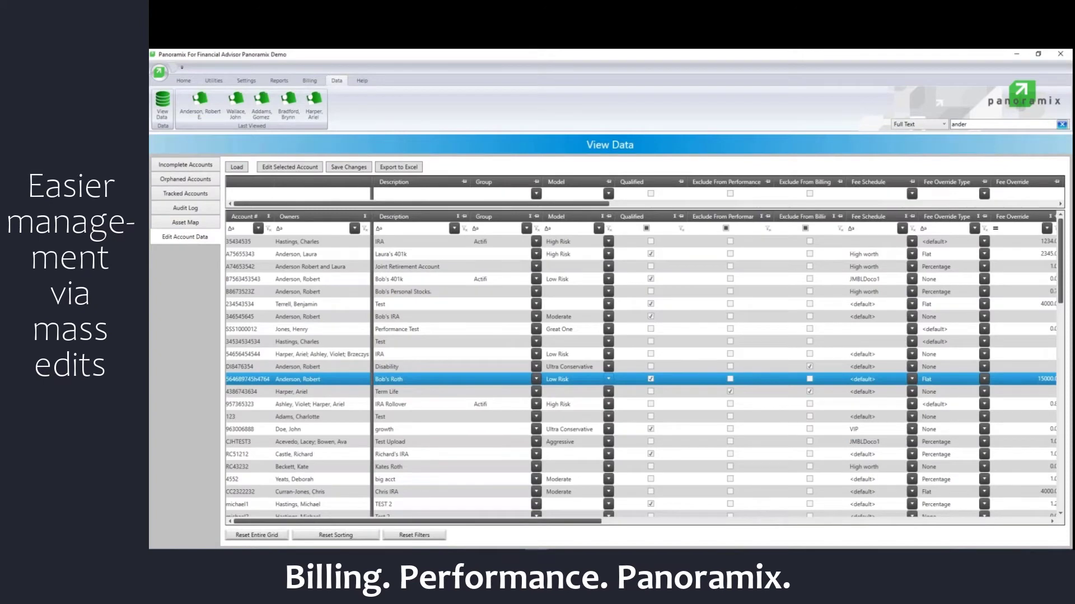
{"action": "left_click_drag", "start_coordinate": [609, 379], "coordinate": [300, 232]}
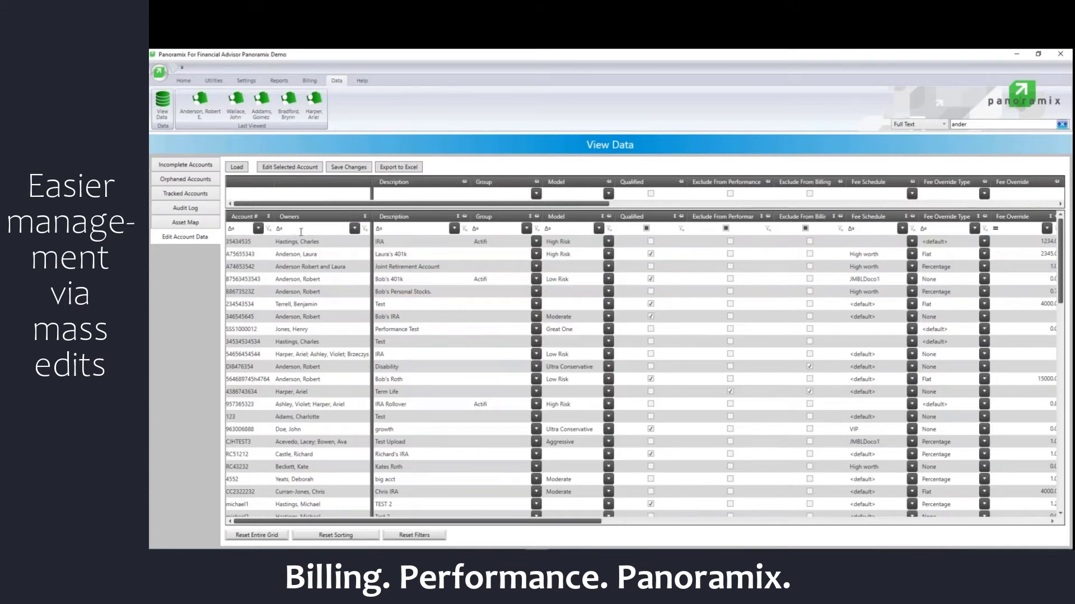
{"action": "left_click", "coordinate": [300, 231]}
{"action": "type", "text": "ander"}
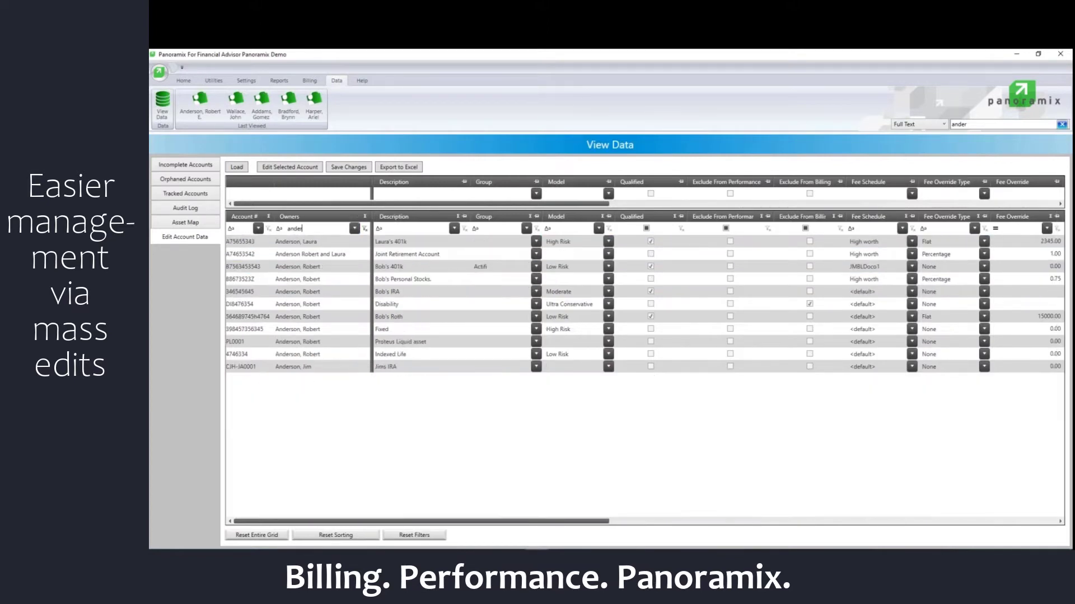
- Review the fee schedule choices for the first two filtered accounts without changing them
{"action": "left_click_drag", "start_coordinate": [750, 266], "coordinate": [912, 251]}
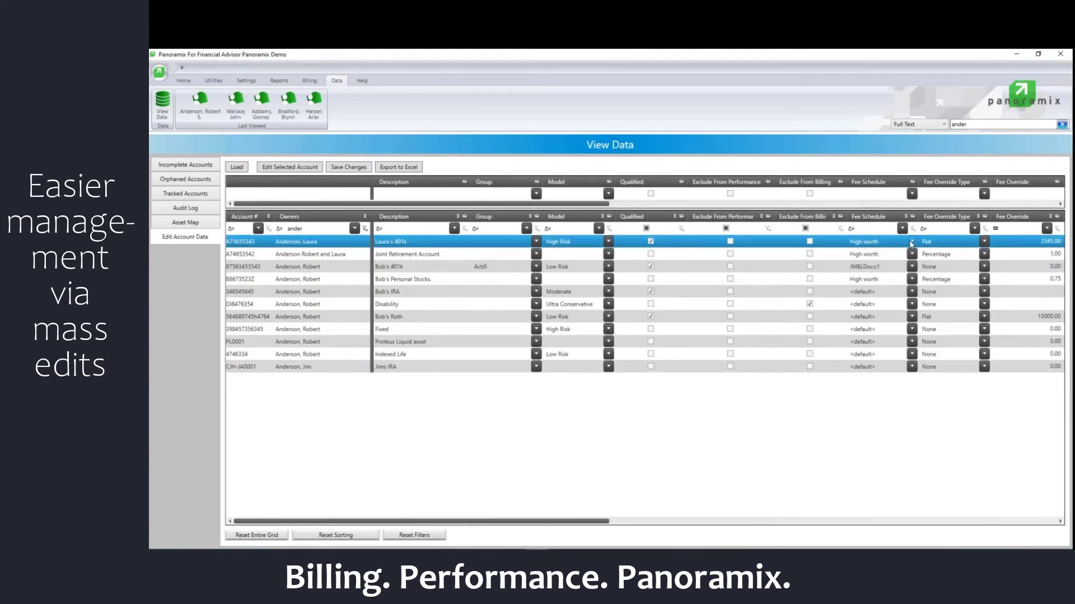
{"action": "left_click", "coordinate": [913, 241]}
{"action": "left_click", "coordinate": [899, 259]}
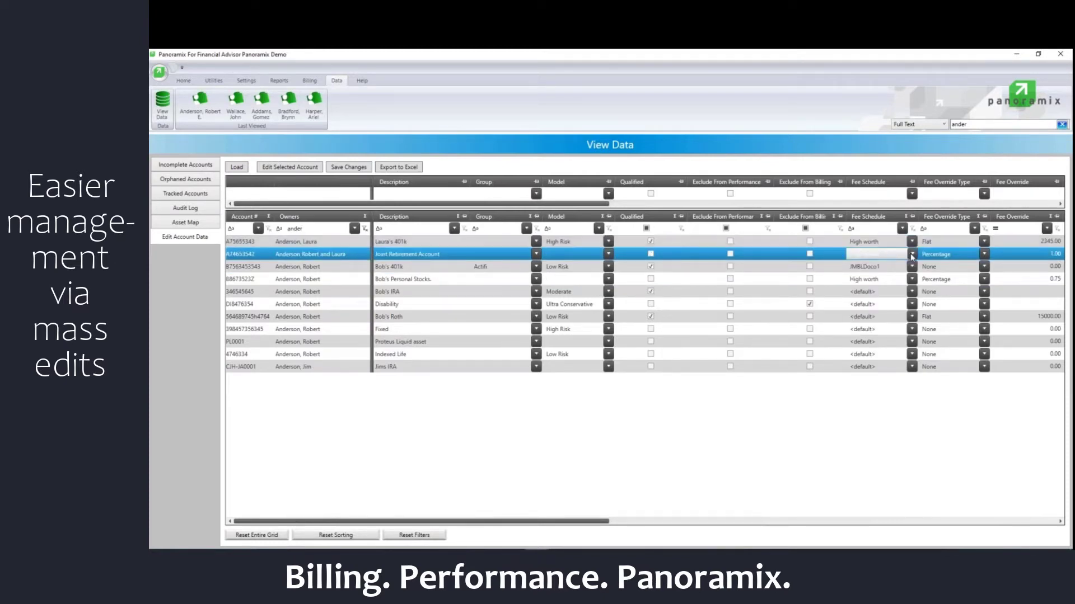
{"action": "left_click", "coordinate": [912, 254]}
{"action": "double_click", "coordinate": [913, 256]}
{"action": "left_click", "coordinate": [937, 88]}
{"action": "left_click", "coordinate": [795, 271]}
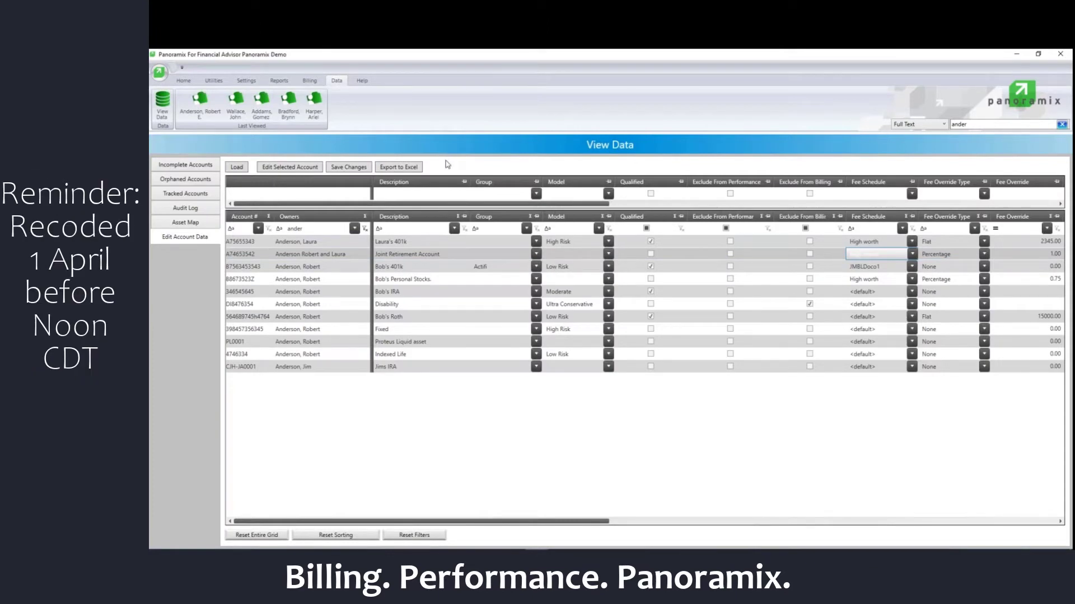
- Open fee generation and review the fee period, custodian and rep code choices, keeping Quarter, All and All
{"action": "left_click", "coordinate": [308, 82]}
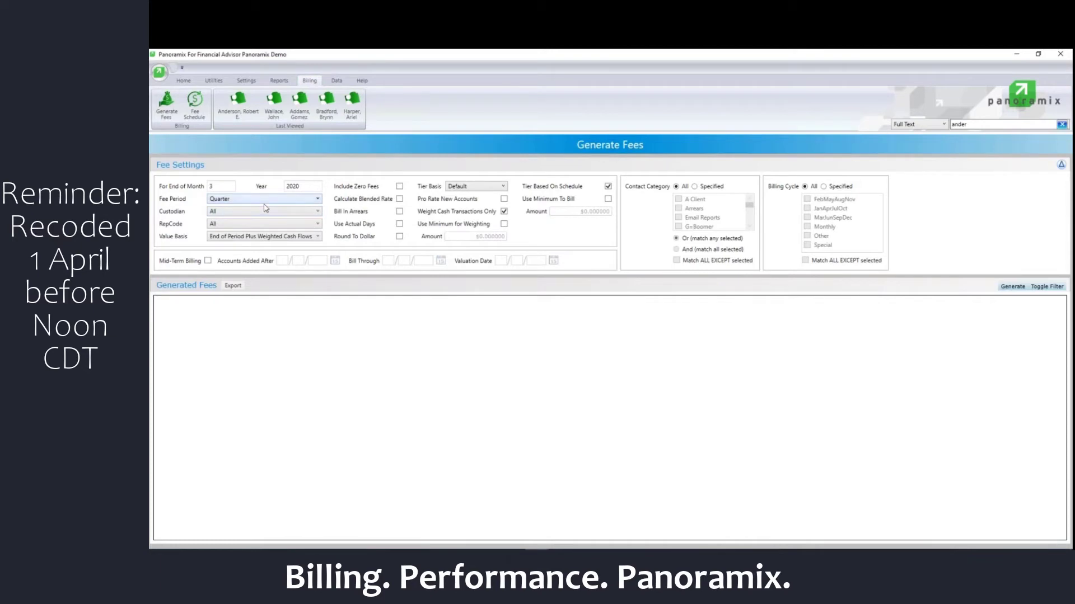
{"action": "left_click", "coordinate": [230, 202]}
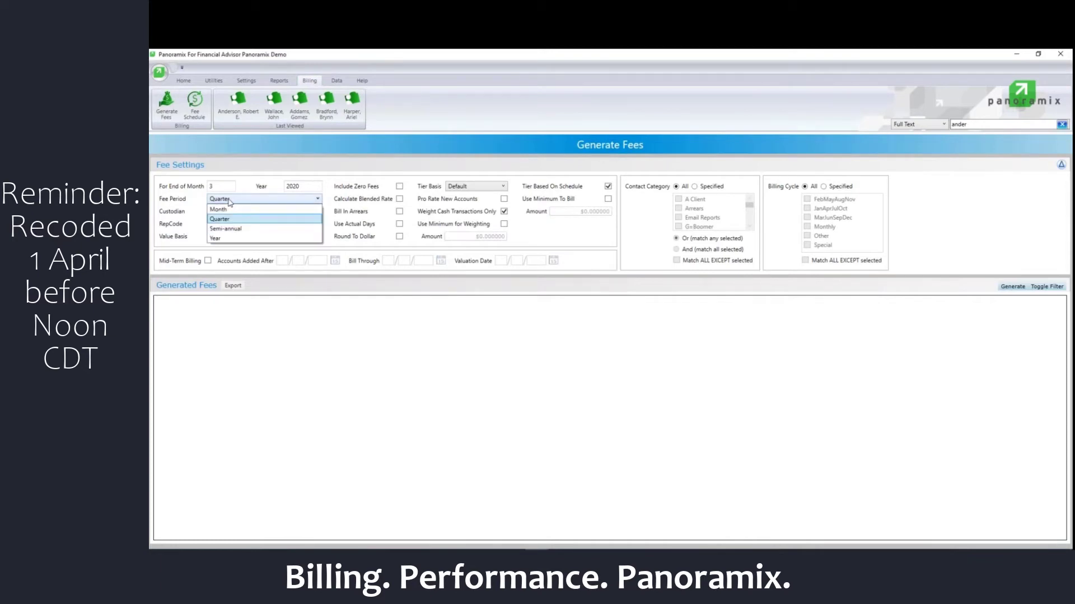
{"action": "left_click", "coordinate": [232, 209]}
{"action": "left_click", "coordinate": [239, 212]}
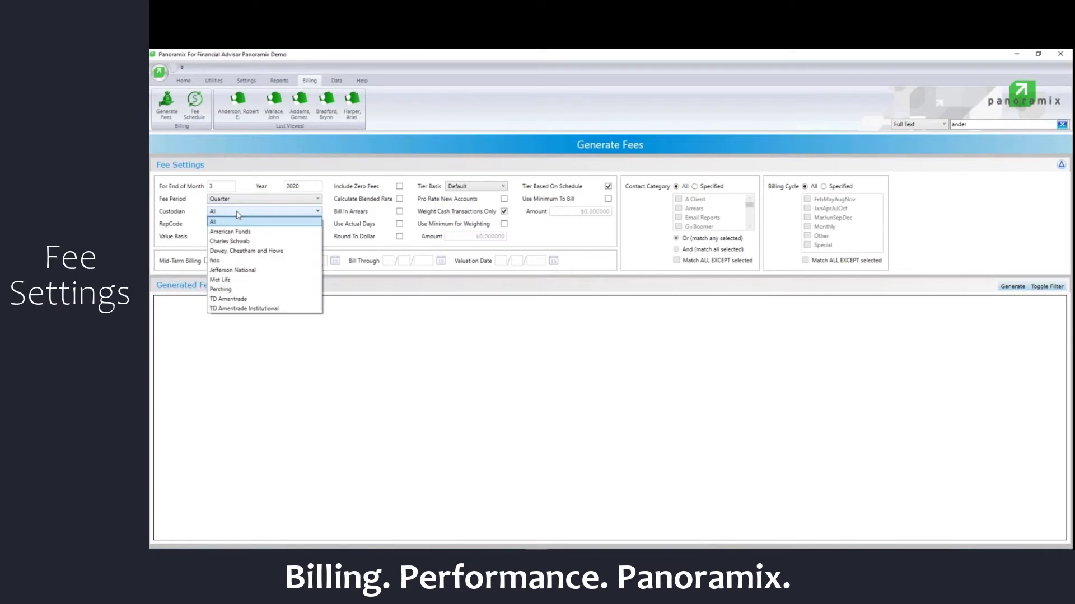
{"action": "left_click", "coordinate": [237, 221]}
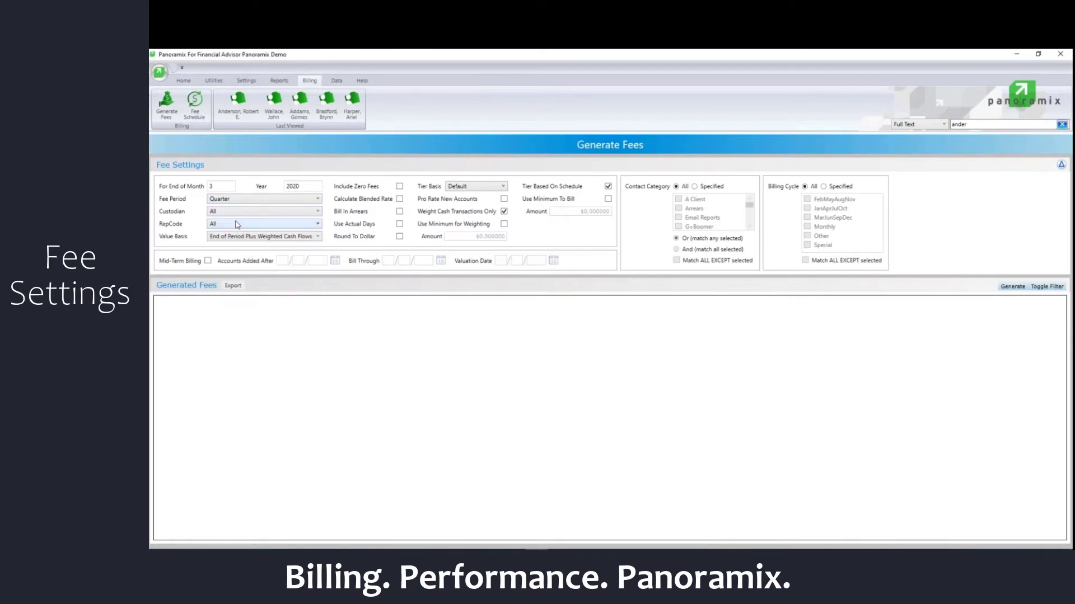
{"action": "left_click", "coordinate": [234, 223]}
{"action": "left_click", "coordinate": [234, 224]}
- Set the value basis to End Of Period Balance and keep the tier basis at Default
{"action": "left_click", "coordinate": [238, 240]}
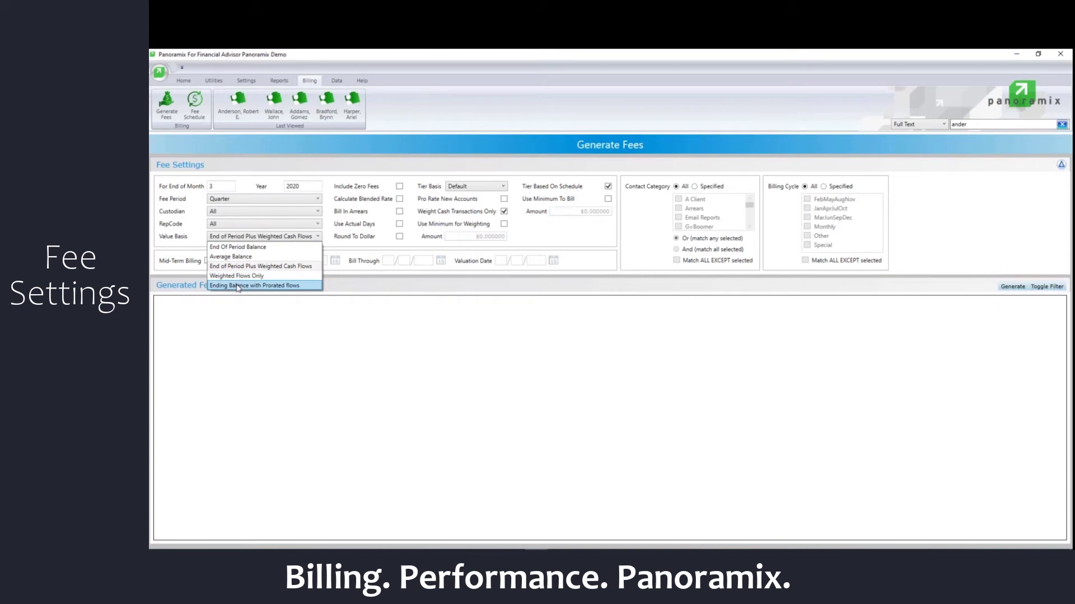
{"action": "left_click", "coordinate": [240, 248]}
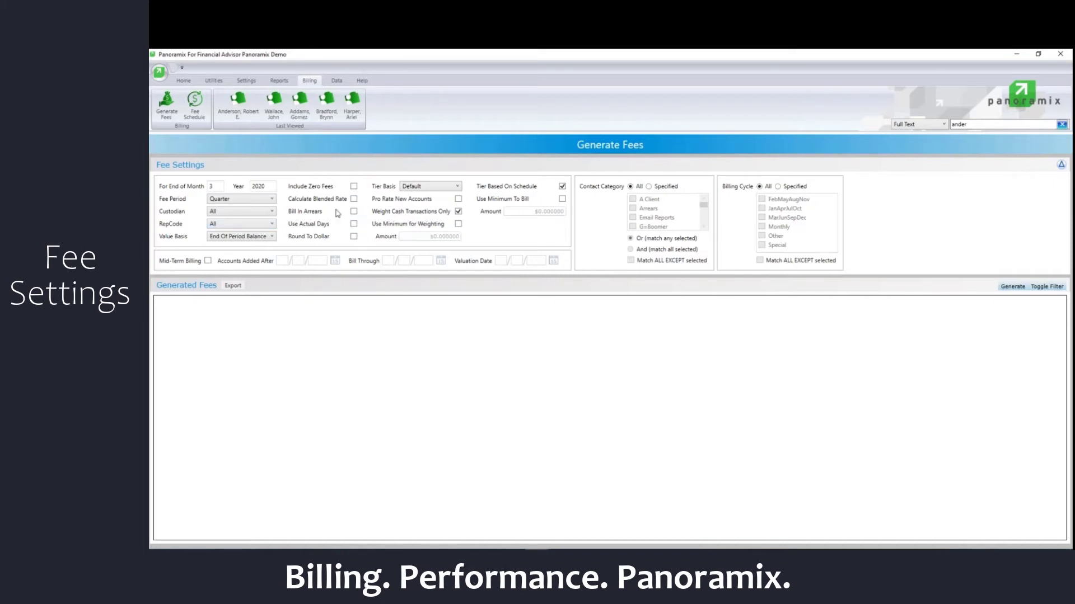
{"action": "left_click", "coordinate": [424, 190]}
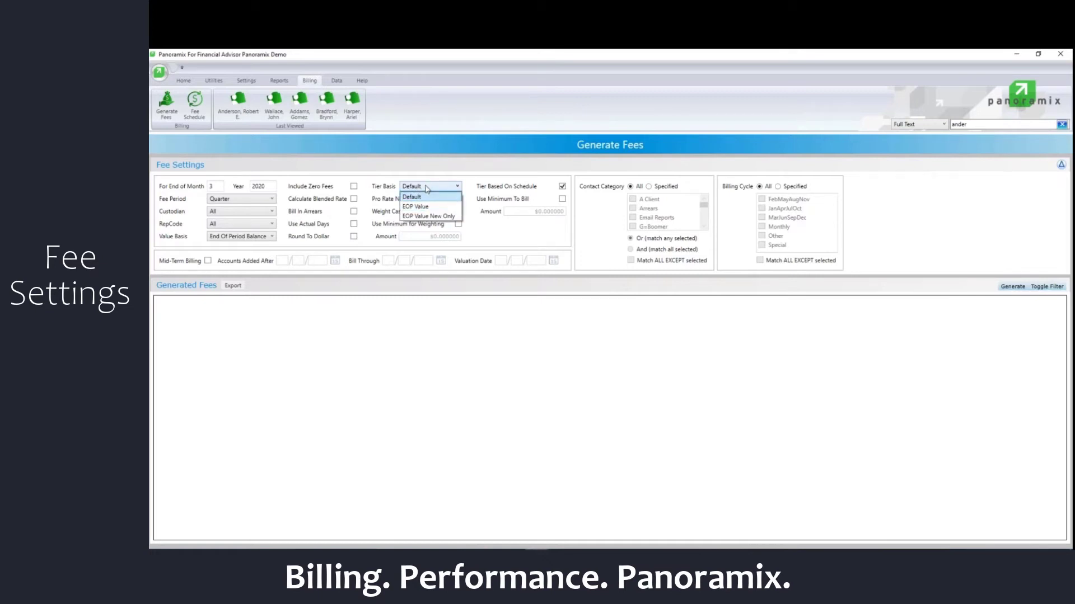
{"action": "left_click", "coordinate": [417, 197]}
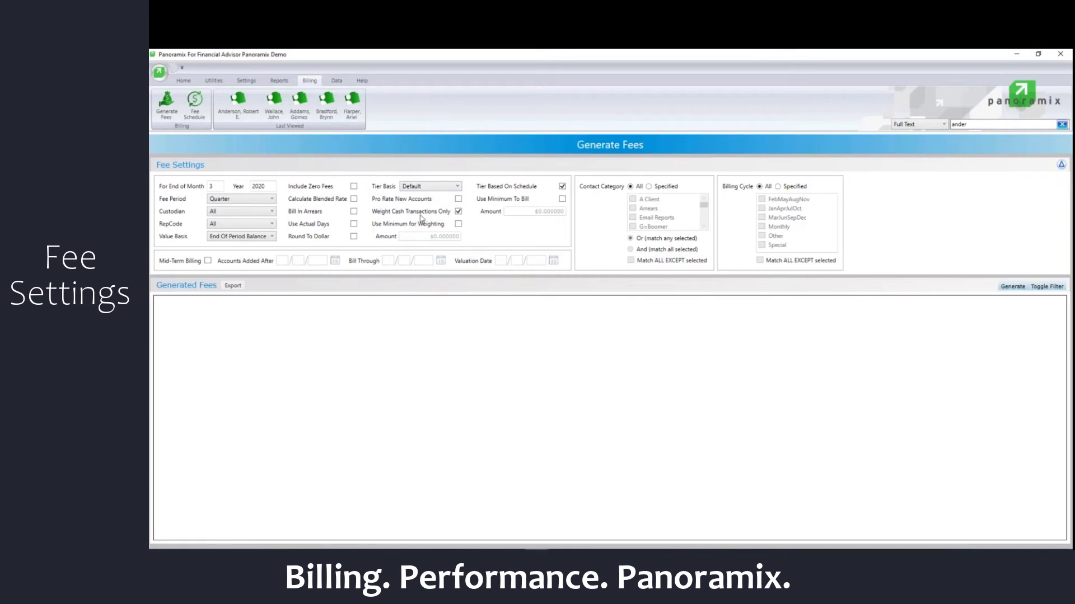
- Toggle the cash transaction weighting option, try a minimum for weighting of 50000, and switch the minimum off again
{"action": "left_click", "coordinate": [458, 200]}
{"action": "left_click", "coordinate": [458, 212]}
{"action": "left_click", "coordinate": [457, 211]}
{"action": "left_click", "coordinate": [457, 224]}
{"action": "left_click_drag", "start_coordinate": [404, 236], "coordinate": [472, 241]}
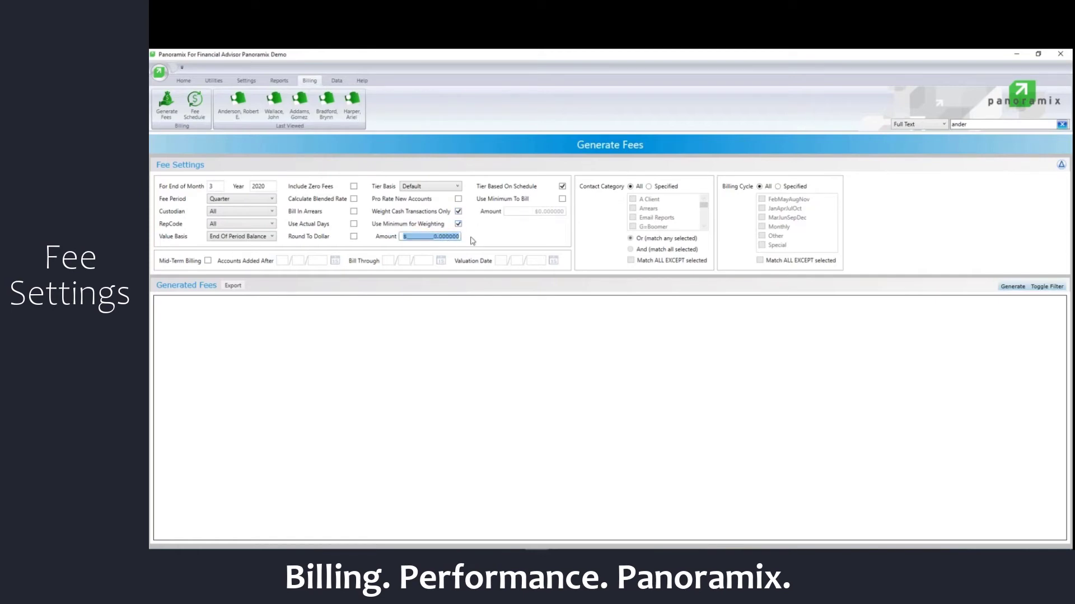
{"action": "type", "text": "50000"}
{"action": "left_click", "coordinate": [458, 224]}
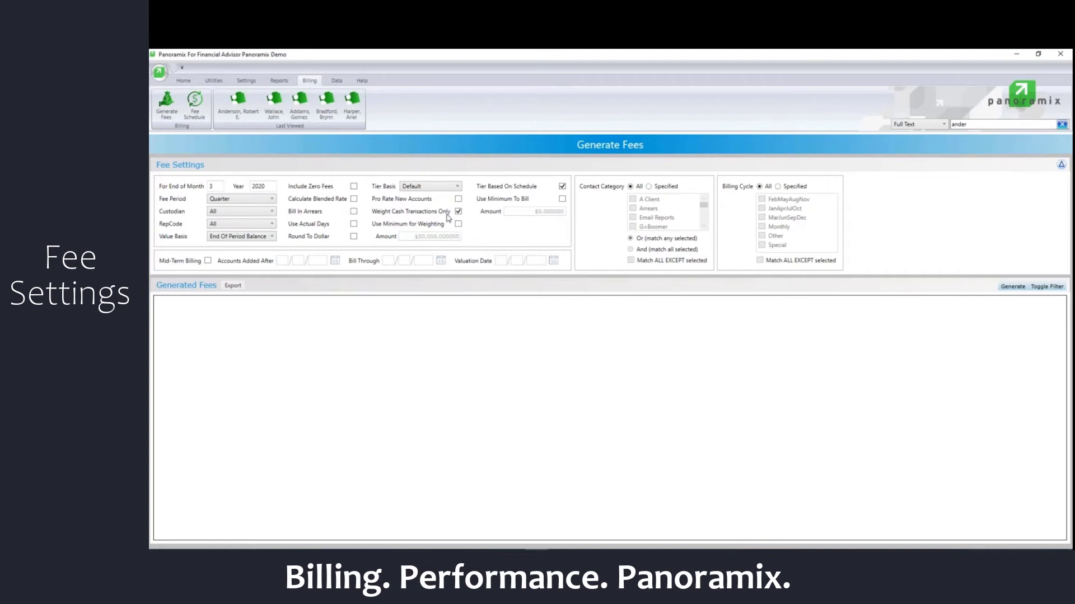
- Generate the quarterly fees for the end of month 3, 2020, and continue despite the incomplete month-end data
{"action": "left_click", "coordinate": [214, 188]}
{"action": "left_click", "coordinate": [1006, 289]}
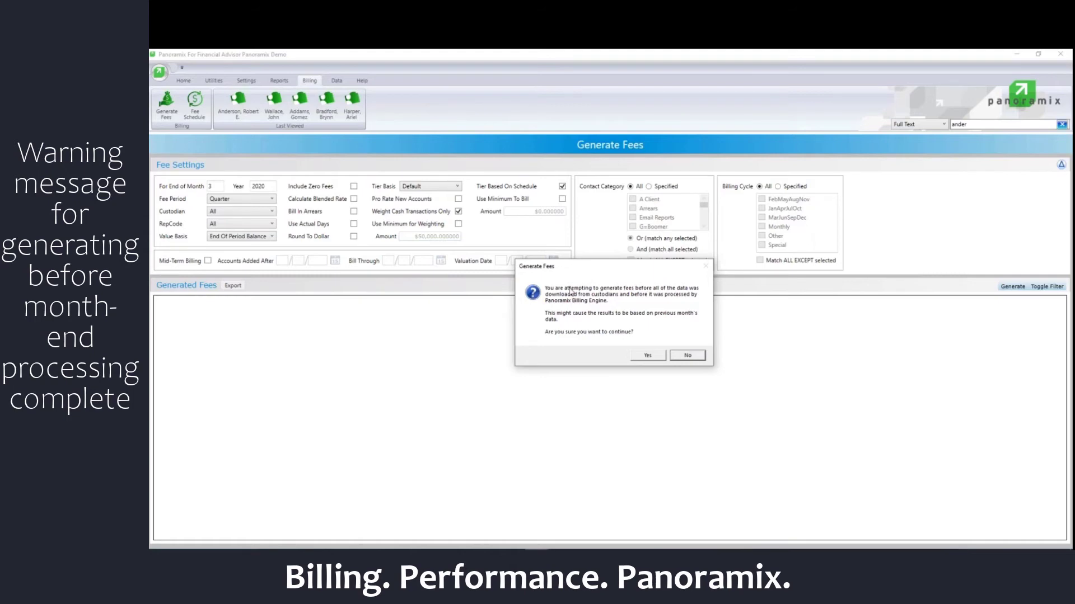
{"action": "left_click", "coordinate": [648, 356]}
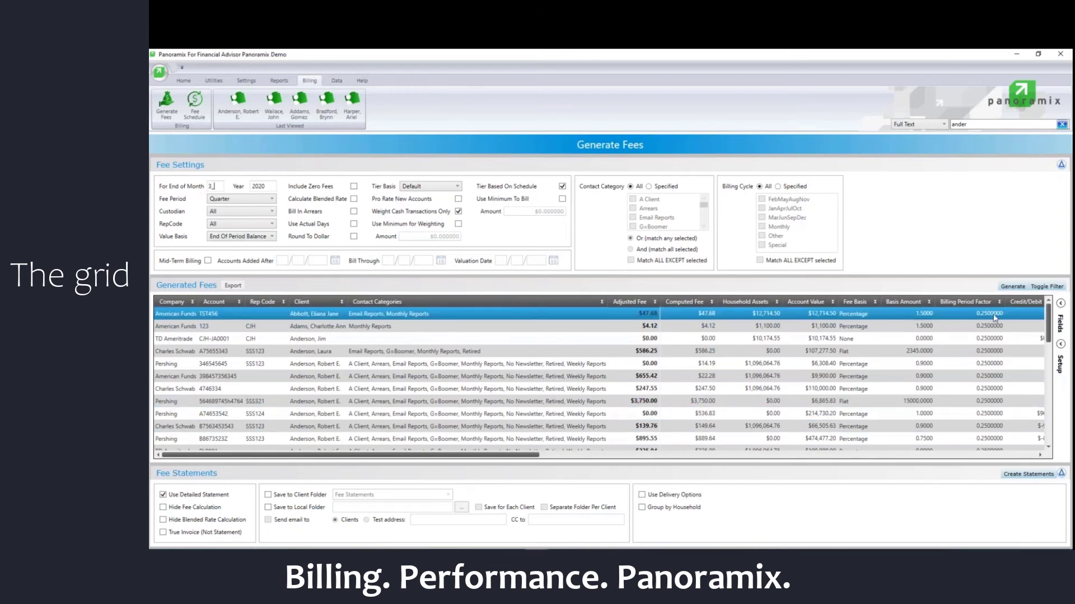
- Sort the generated fees by cash after fees in ascending order
{"action": "left_click_drag", "start_coordinate": [514, 462], "coordinate": [989, 440]}
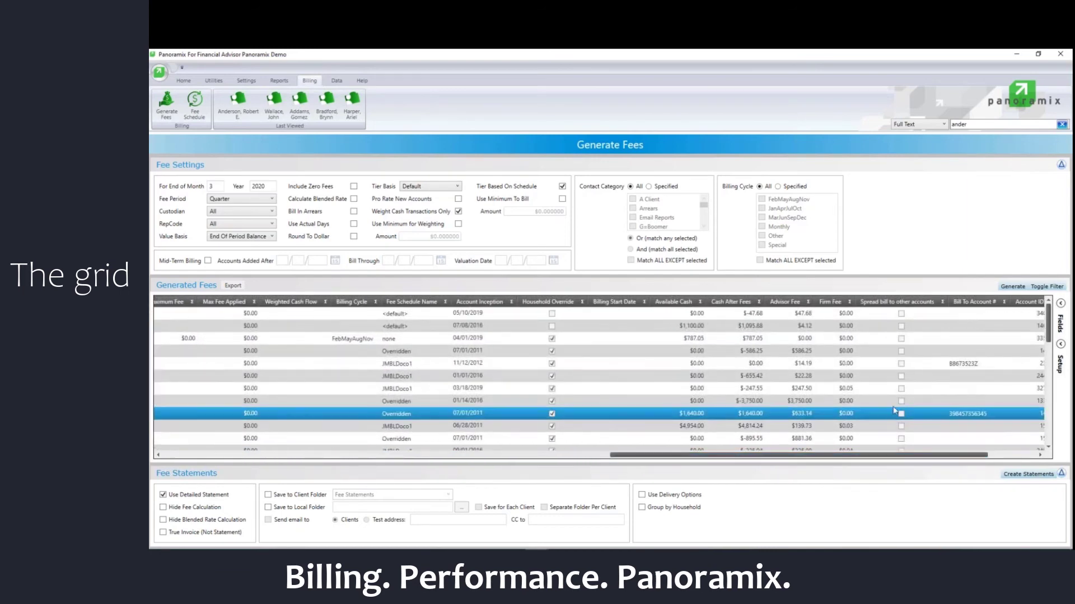
{"action": "left_click", "coordinate": [722, 317]}
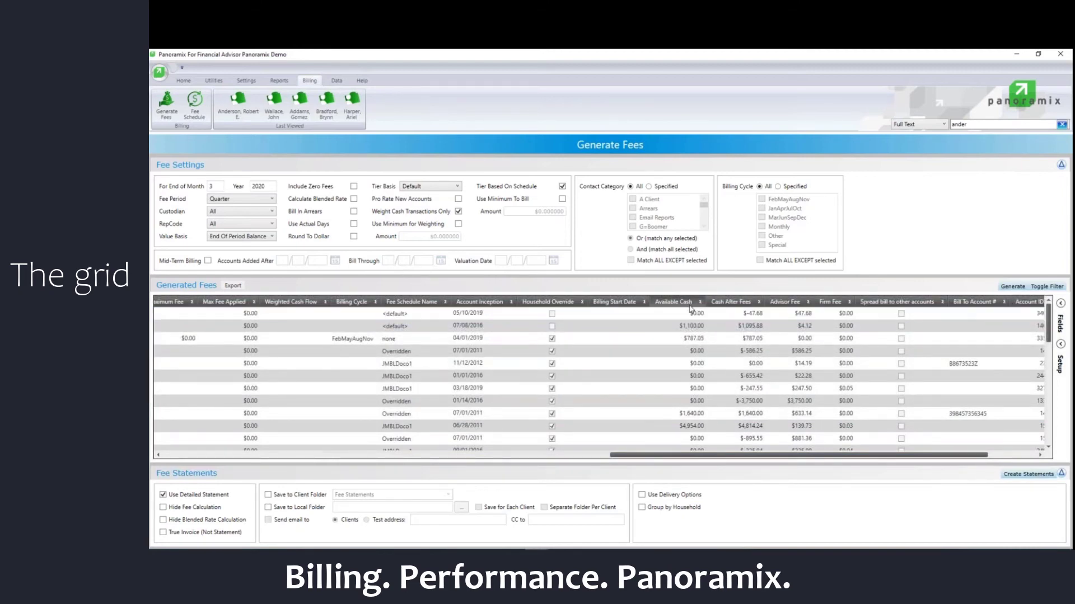
{"action": "left_click", "coordinate": [745, 304]}
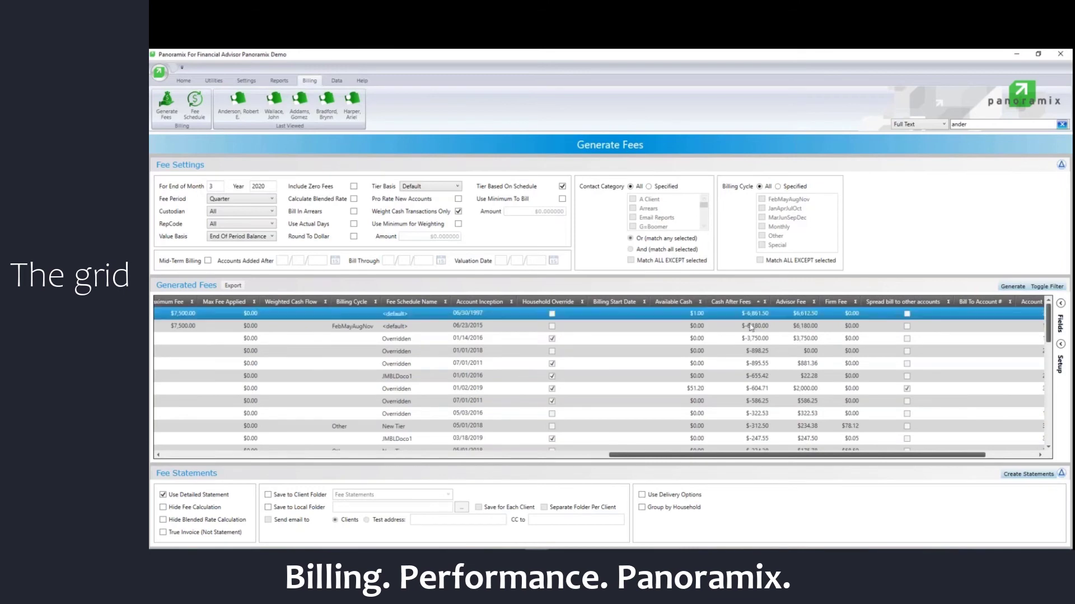
- Review the generated fees from the last columns back to the first, and look over the available export formats
{"action": "scroll", "coordinate": [755, 362], "scroll_direction": "down", "scroll_amount": 6}
{"action": "scroll", "coordinate": [755, 361], "scroll_direction": "up", "scroll_amount": 8}
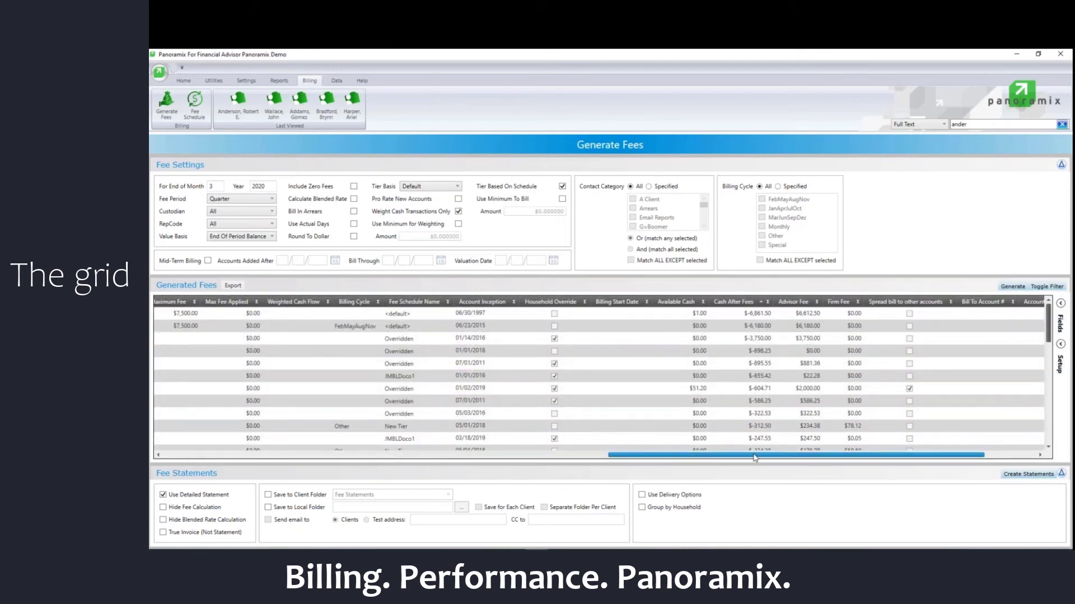
{"action": "left_click_drag", "start_coordinate": [752, 457], "coordinate": [306, 457]}
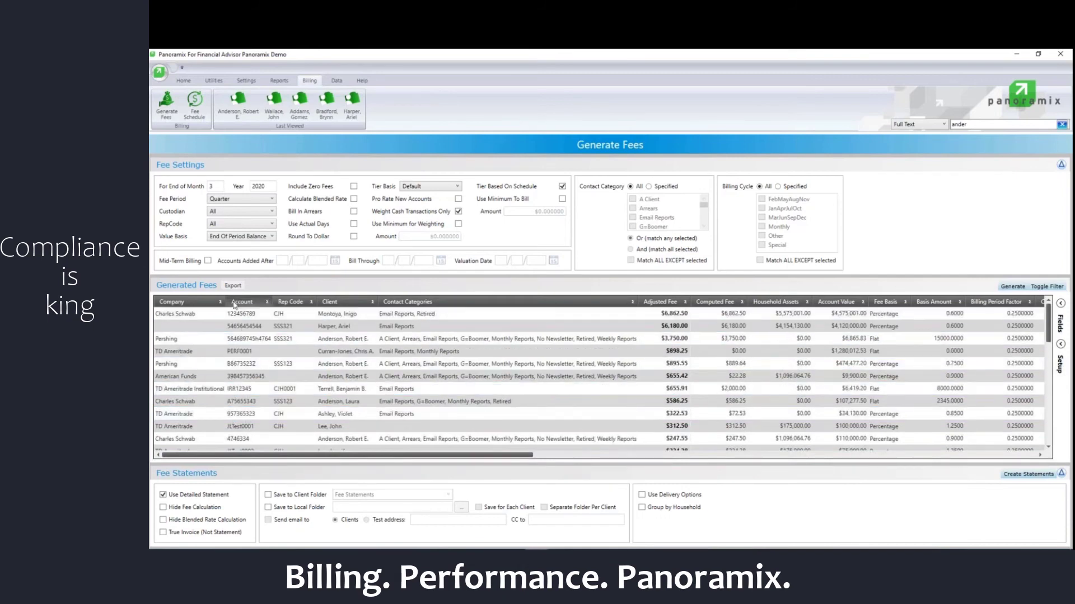
{"action": "left_click", "coordinate": [233, 286]}
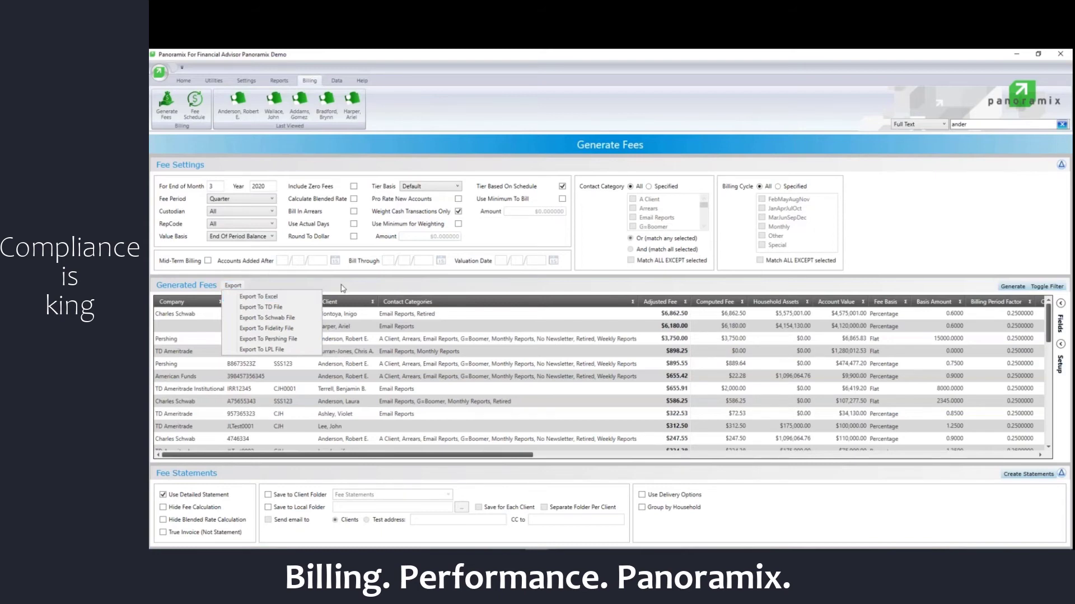
{"action": "left_click", "coordinate": [257, 296]}
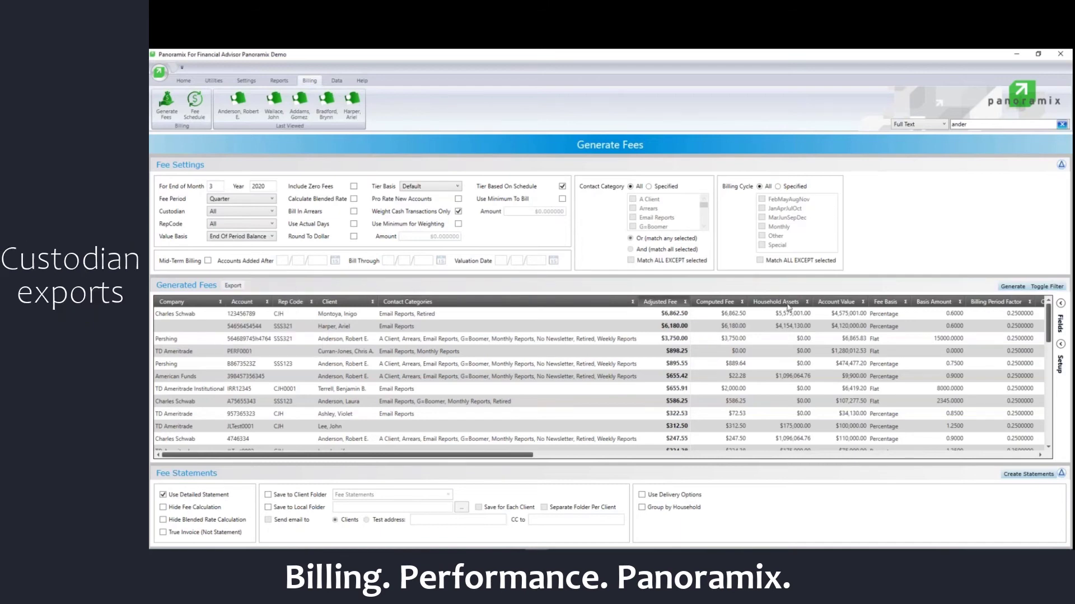
- Show the grid's filter row, filter the generated fees to the company Charles Schwab, and bring up the Schwab file export option
{"action": "left_click", "coordinate": [1054, 286]}
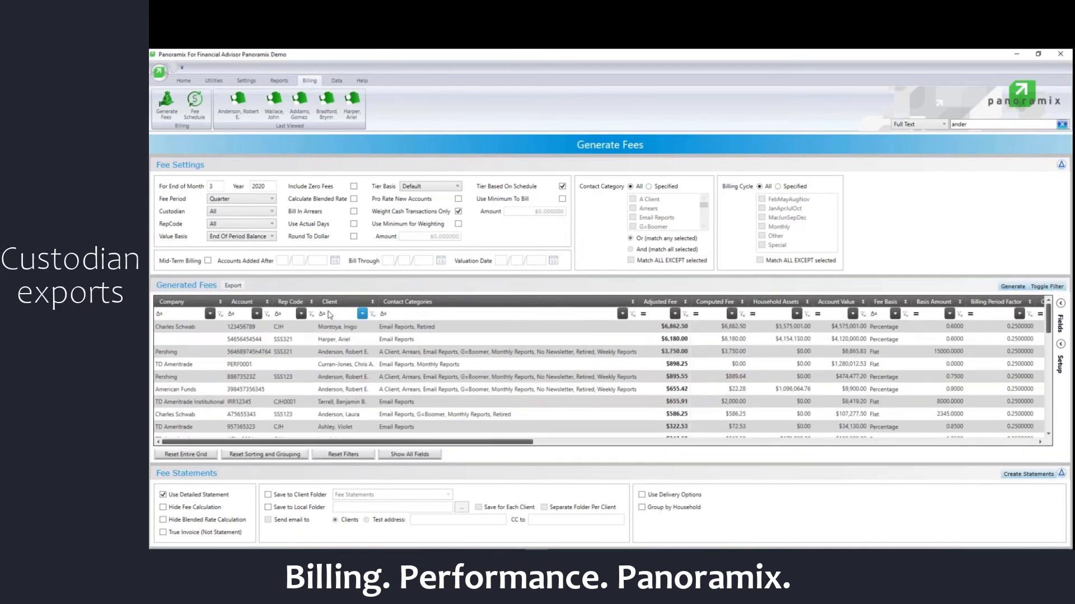
{"action": "left_click", "coordinate": [210, 314]}
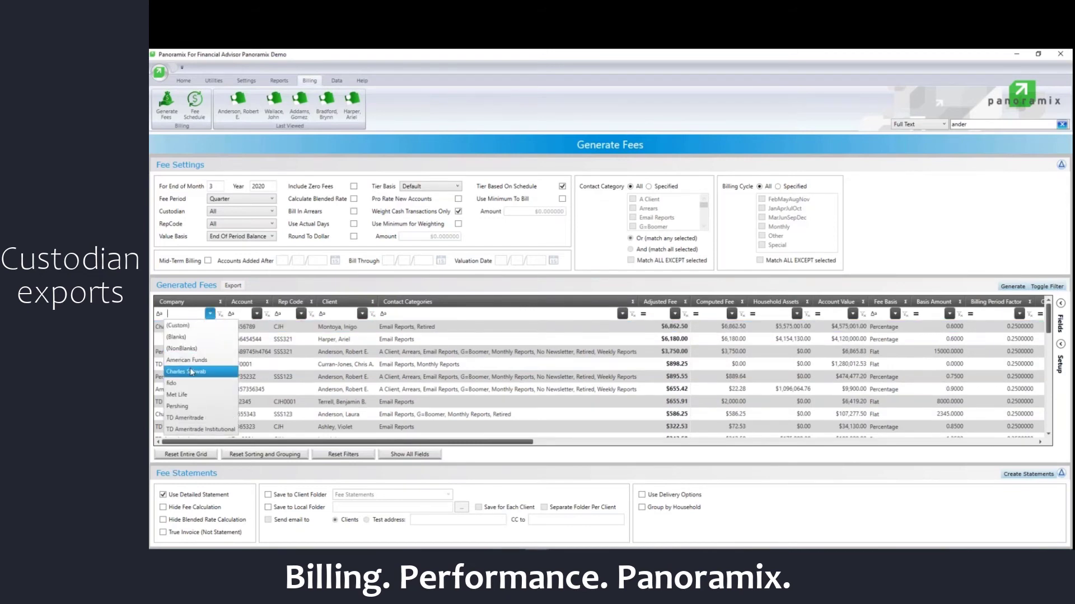
{"action": "left_click", "coordinate": [202, 359]}
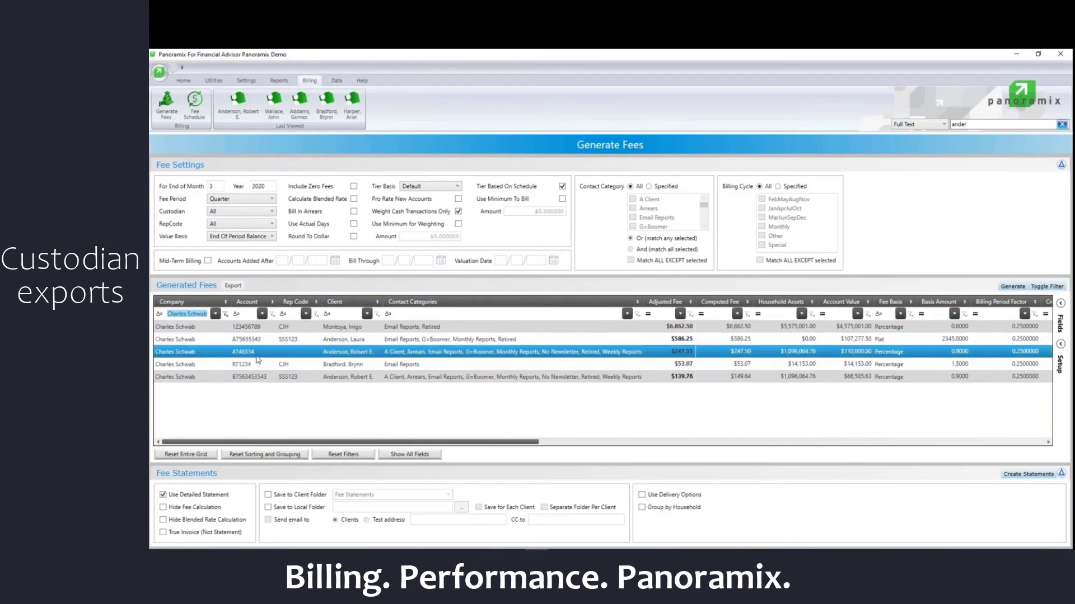
{"action": "left_click", "coordinate": [233, 285]}
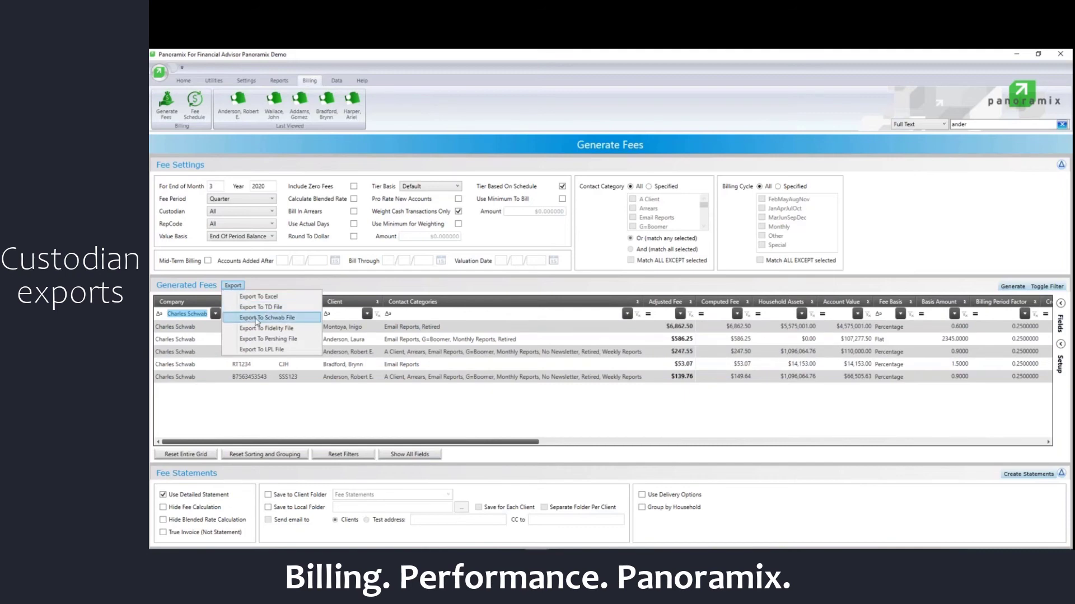
{"action": "left_click", "coordinate": [258, 320]}
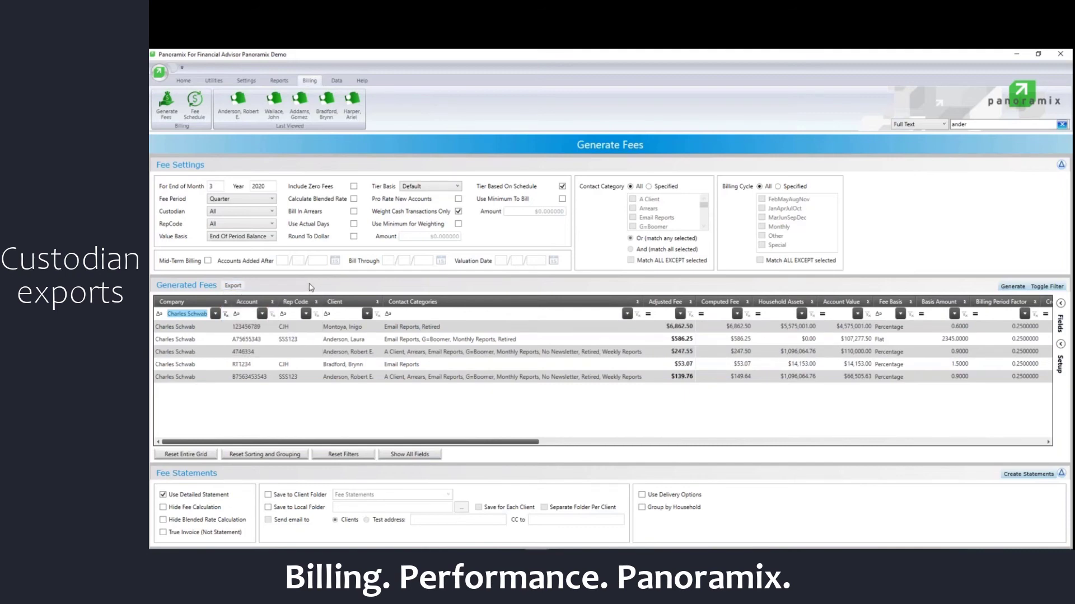
- Filter the generated fees to the company TD Ameritrade and bring up the custodian file export options
{"action": "left_click", "coordinate": [215, 315]}
{"action": "left_click", "coordinate": [190, 423]}
{"action": "left_click", "coordinate": [233, 287]}
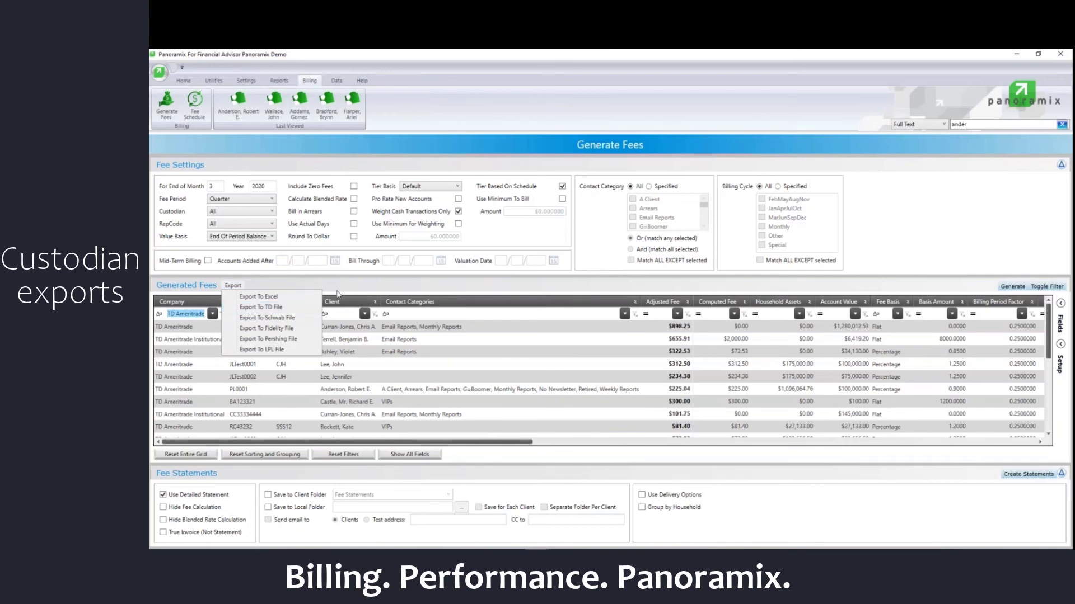
{"action": "left_click", "coordinate": [246, 315]}
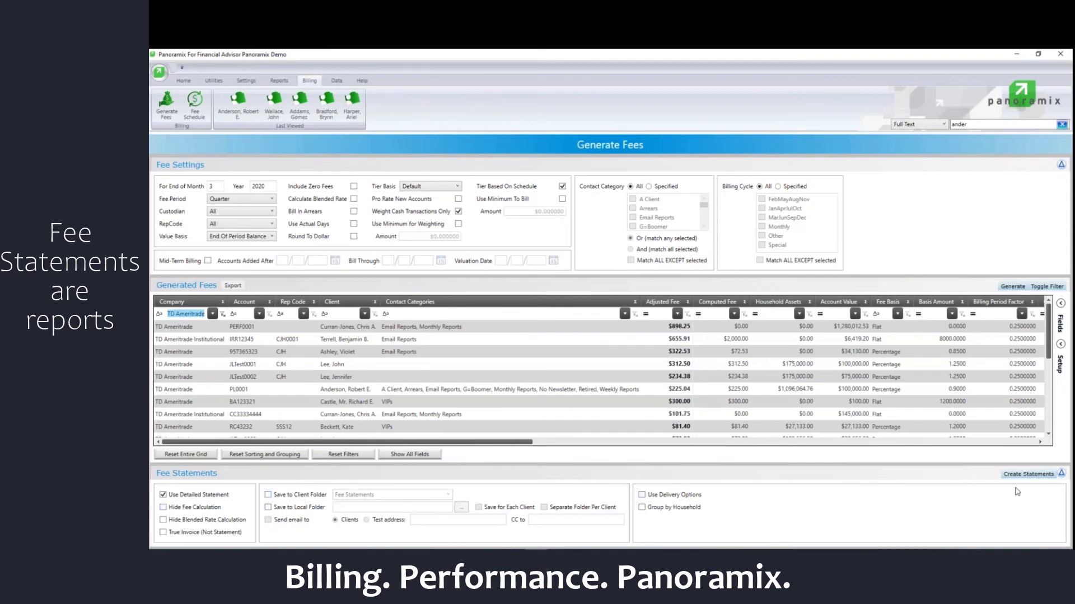
- Create the detailed fee statements for the filtered accounts, review the fee calculations in the enlarged report, and close it
{"action": "left_click", "coordinate": [1030, 475]}
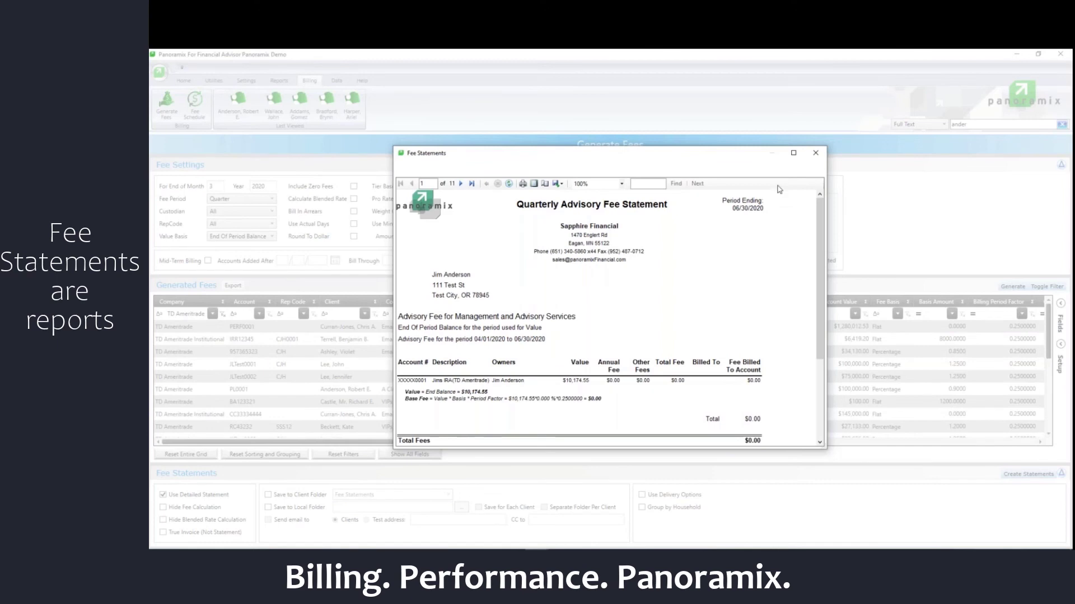
{"action": "left_click", "coordinate": [794, 153]}
{"action": "scroll", "coordinate": [580, 305], "scroll_direction": "down", "scroll_amount": 15}
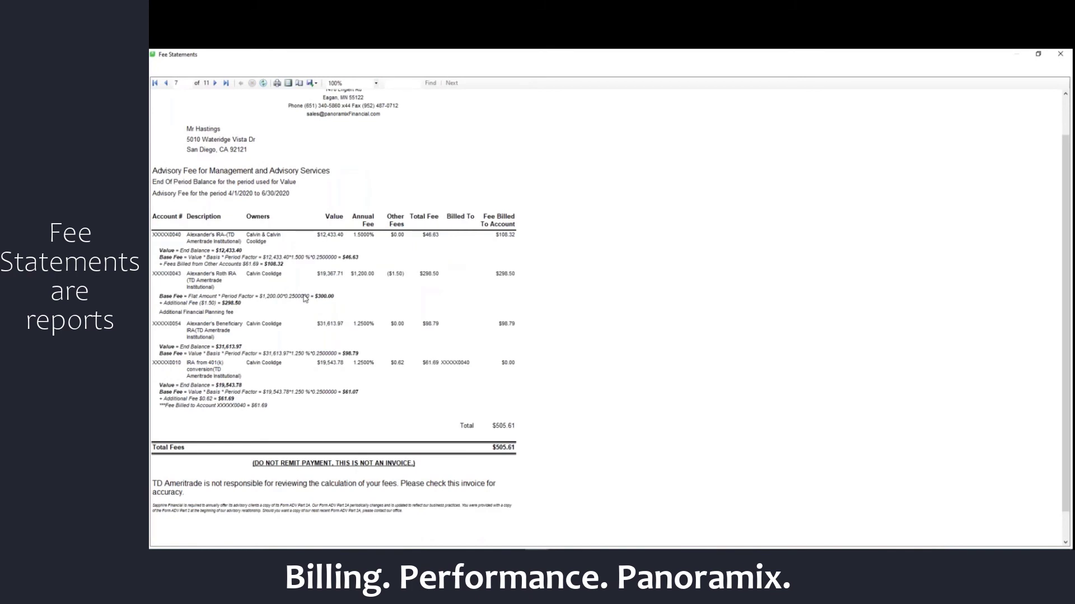
{"action": "scroll", "coordinate": [302, 280], "scroll_direction": "up", "scroll_amount": 5}
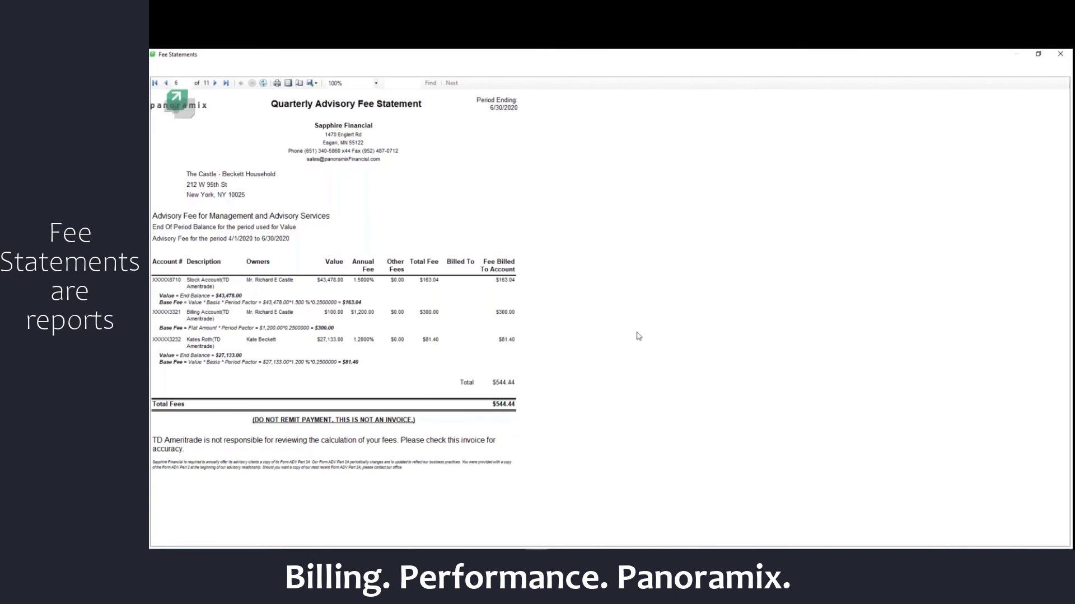
{"action": "left_click", "coordinate": [1060, 54]}
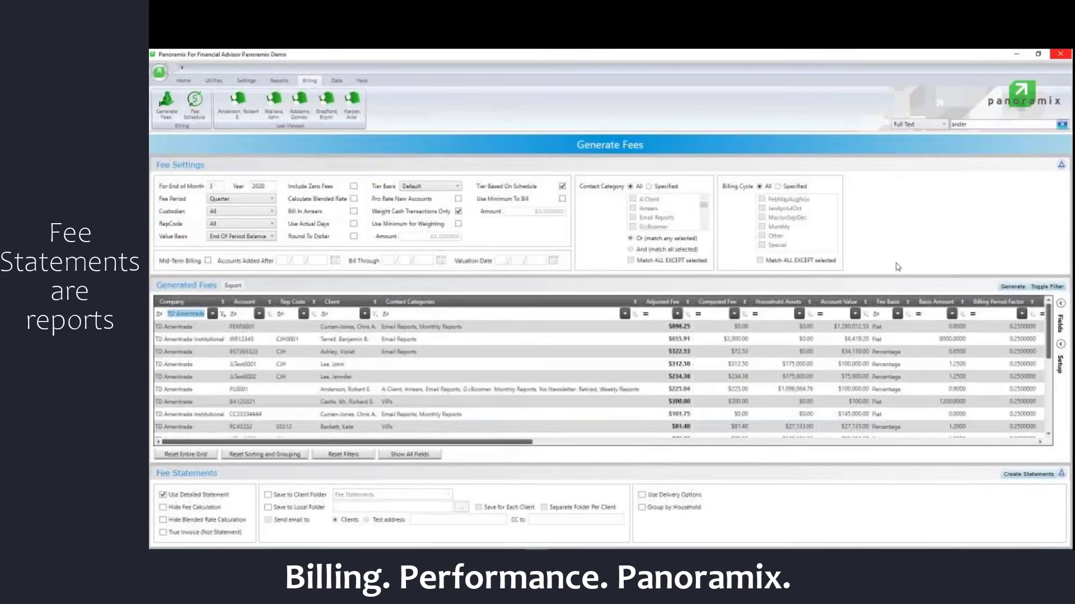
- Enable Hide Fee Calculation, create the fee statements again, and page through the simplified report
{"action": "left_click", "coordinate": [163, 508]}
{"action": "left_click", "coordinate": [1013, 475]}
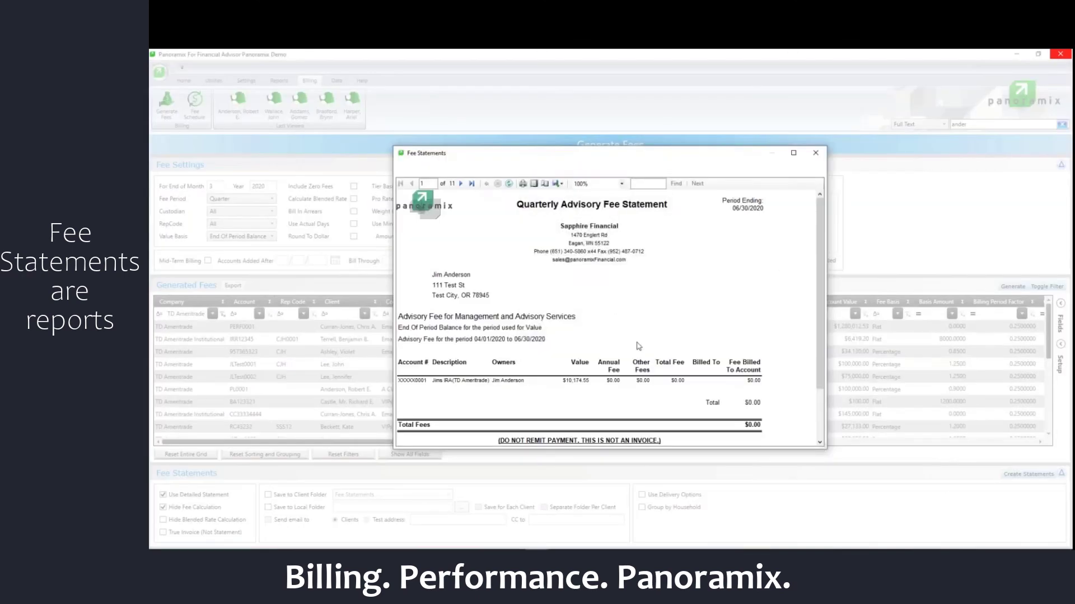
{"action": "scroll", "coordinate": [639, 343], "scroll_direction": "down", "scroll_amount": 10}
{"action": "scroll", "coordinate": [639, 343], "scroll_direction": "down", "scroll_amount": 5}
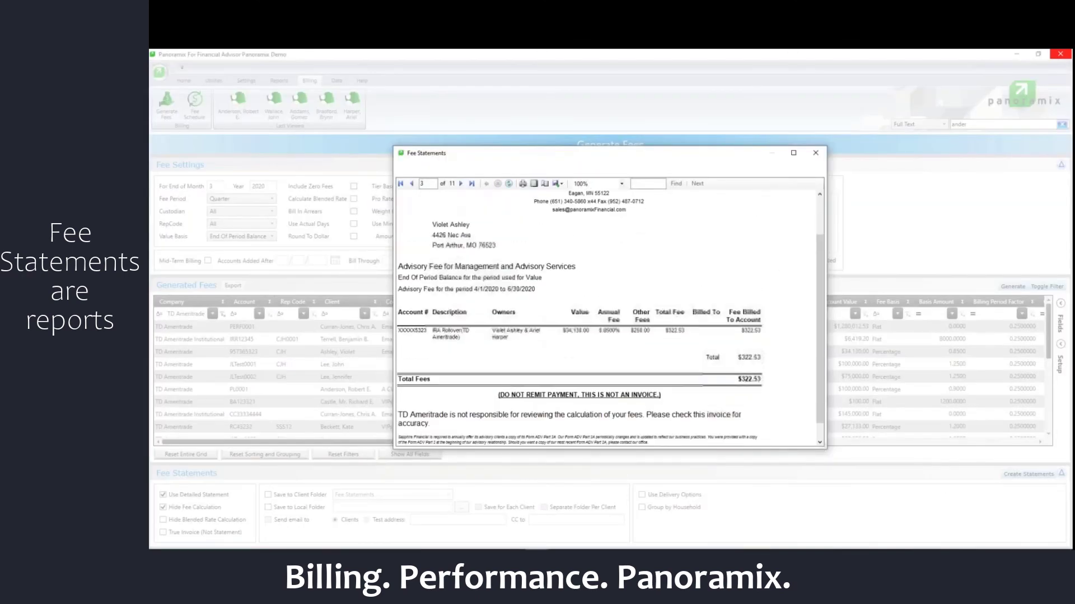
{"action": "scroll", "coordinate": [610, 318], "scroll_direction": "down", "scroll_amount": 5}
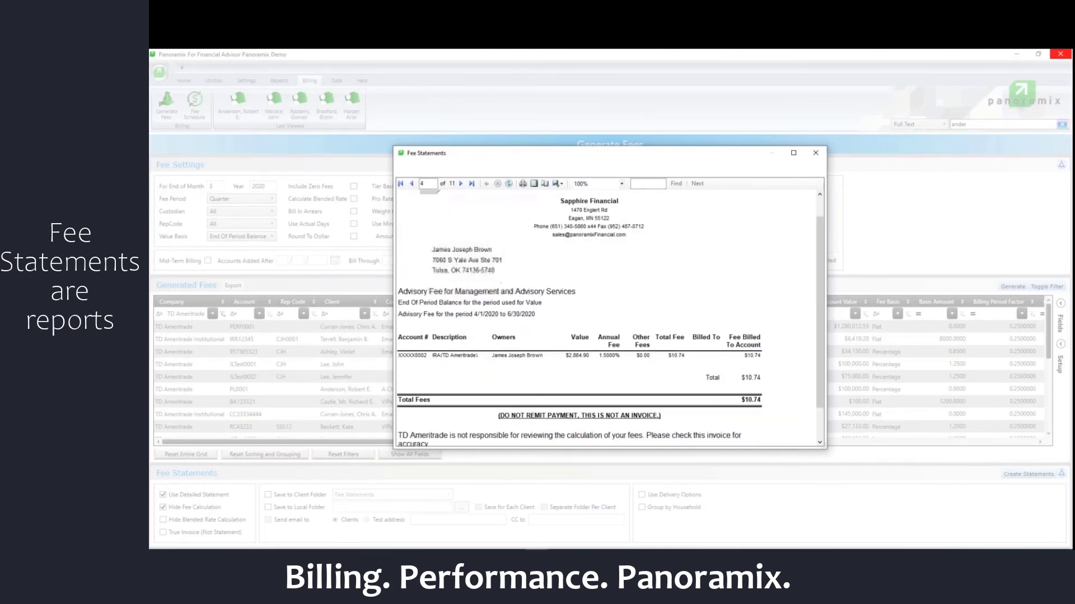